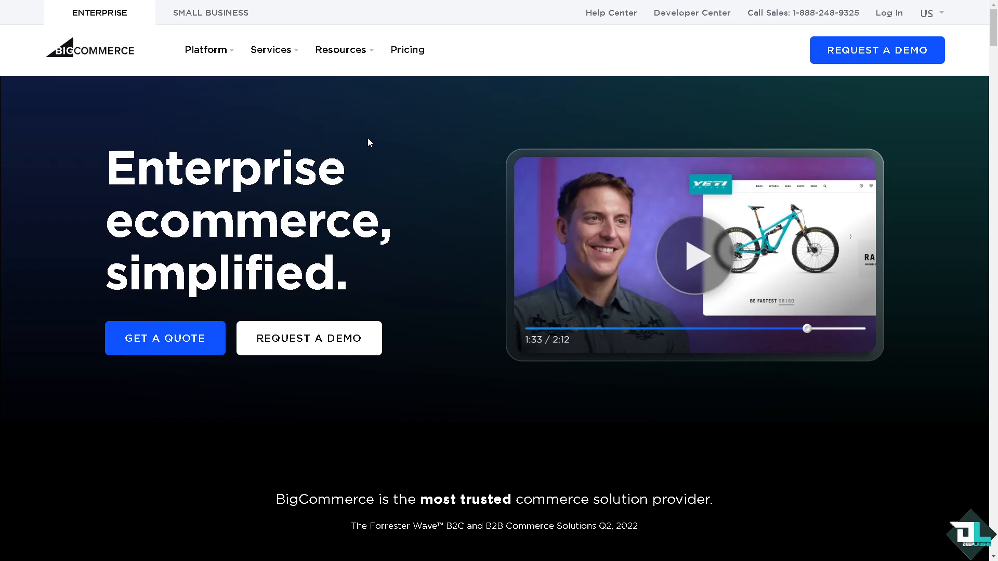
Open the store sign-up page through the login page and review the fields required to create a store
left_click(889, 13)
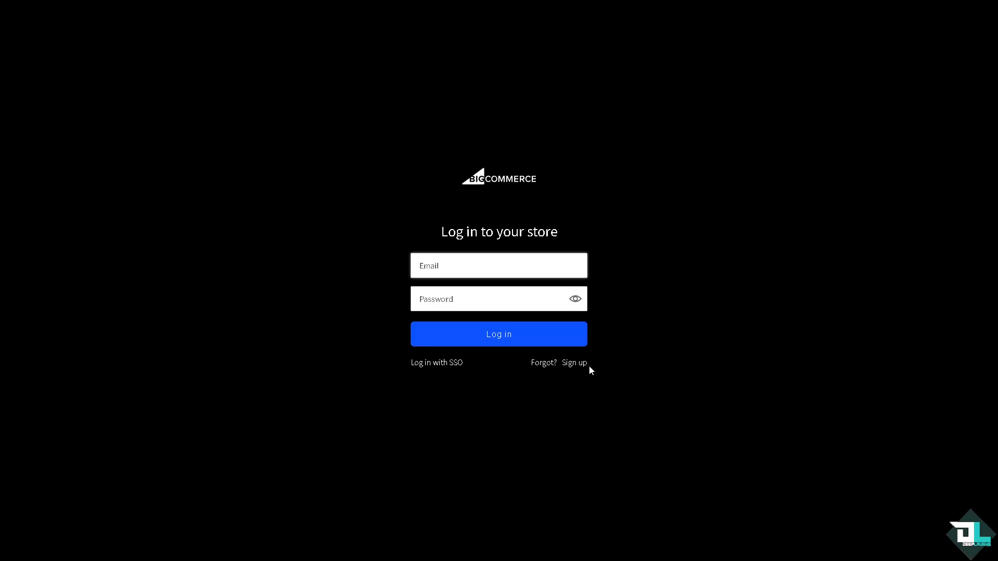
left_click(581, 365)
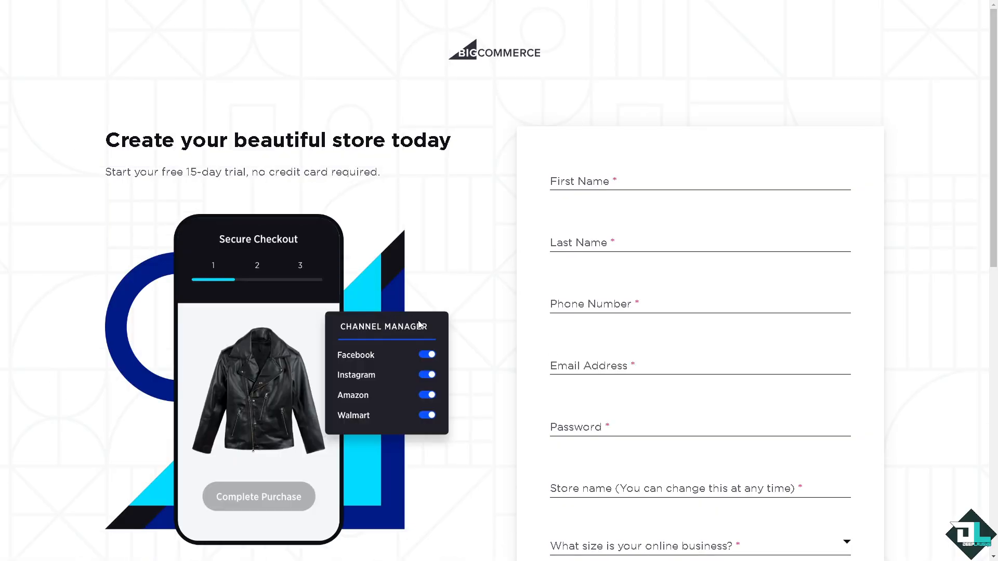
scroll(420, 325, "down", 6)
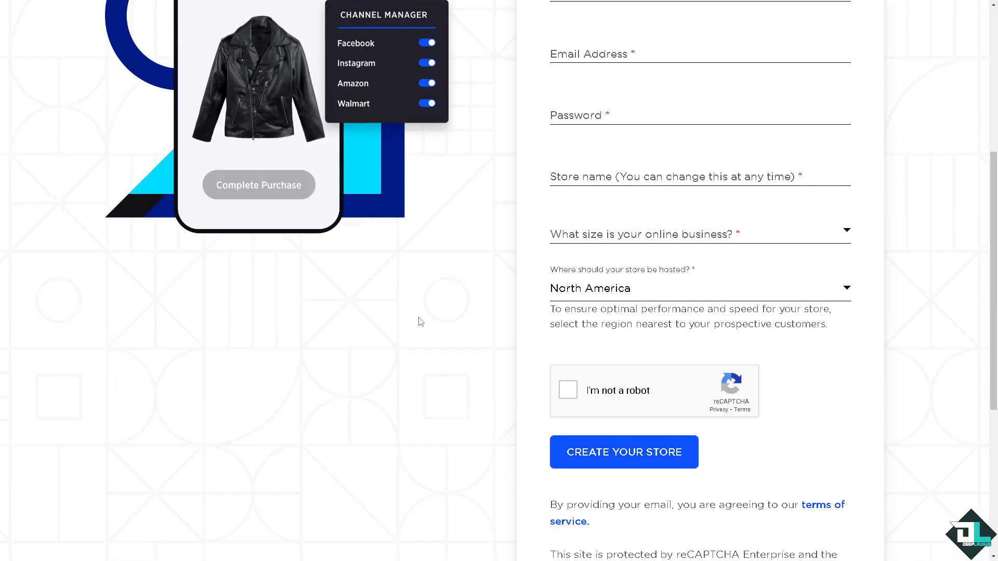
scroll(418, 319, "up", 5)
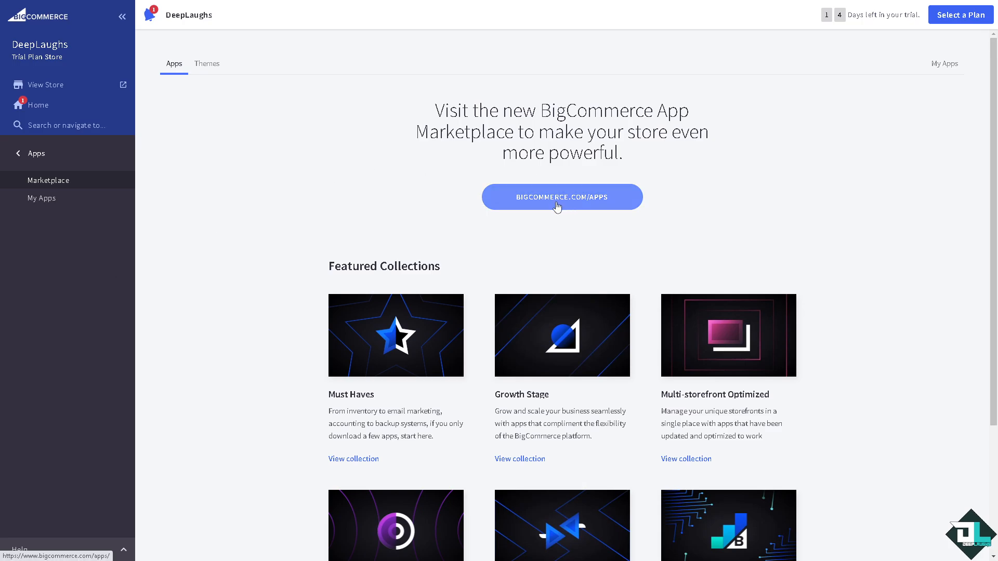
Open the BigCommerce Apps & Integrations site from the store's marketplace and search it for "Reviews"
left_click(557, 207)
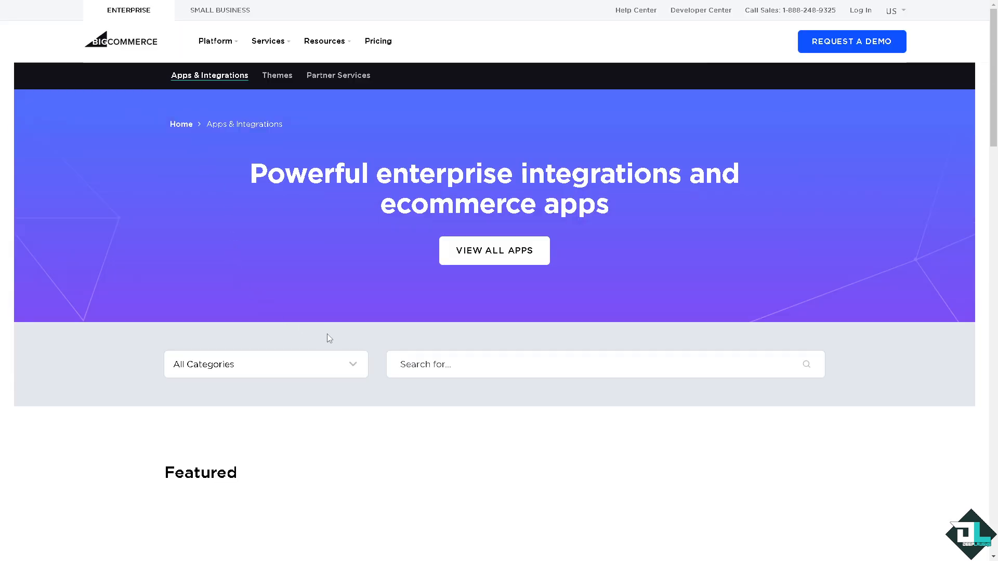
left_click(429, 366)
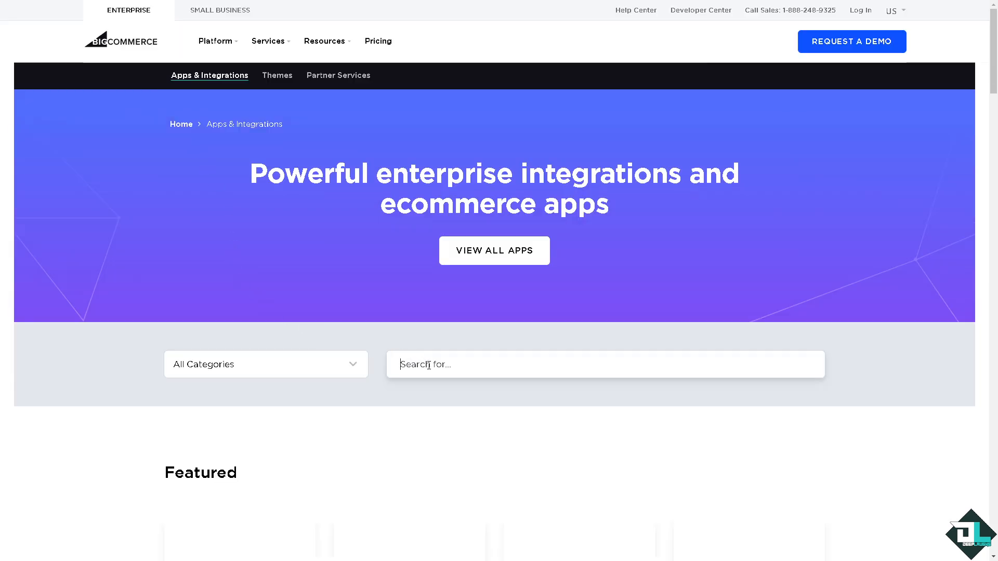
type("Reviews")
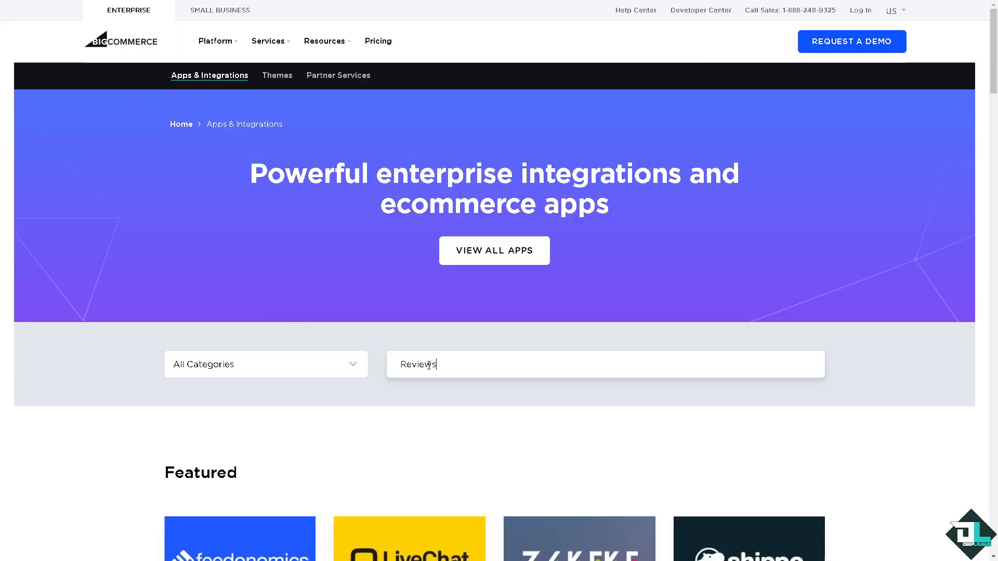
scroll(418, 354, "down", 1)
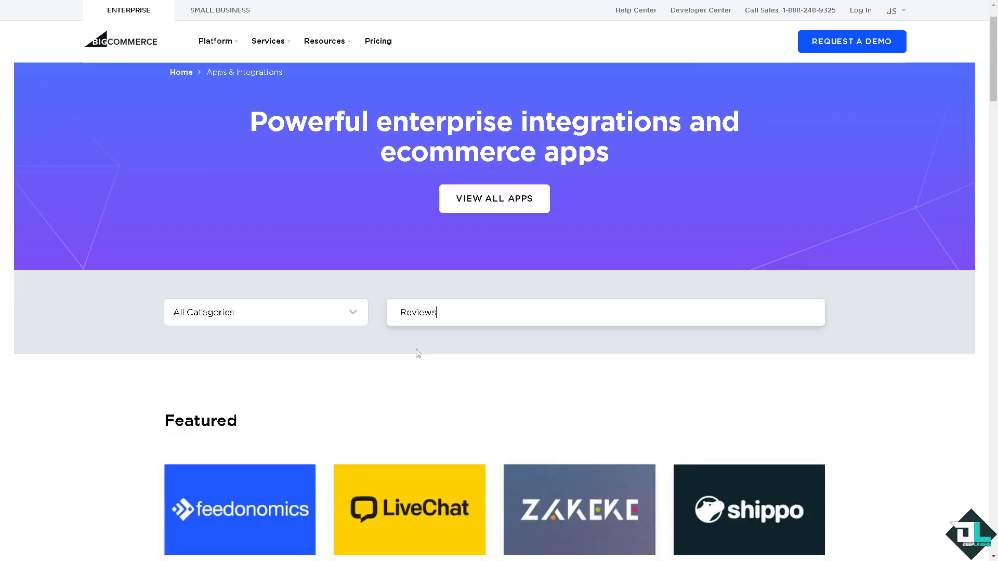
key("Return")
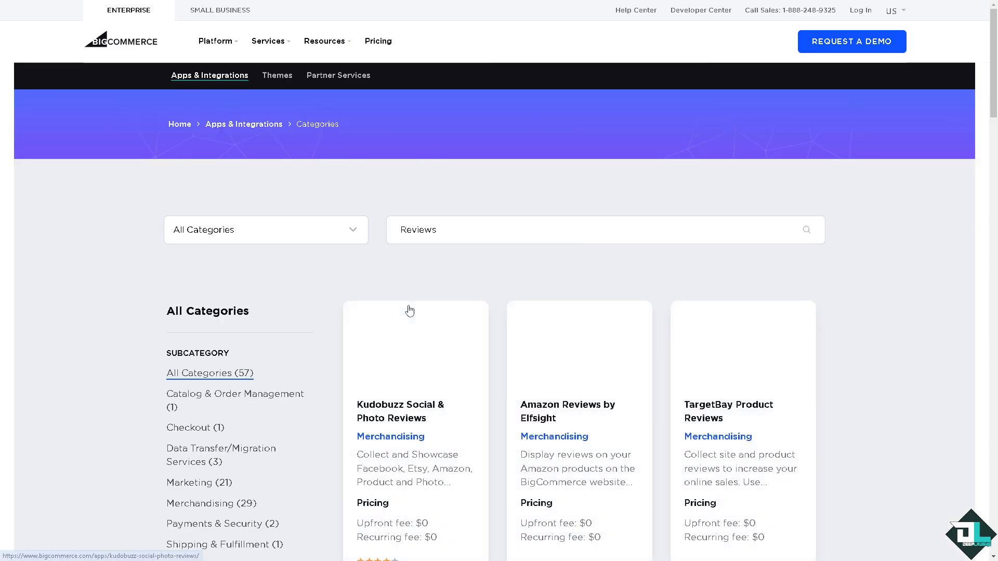
Examine the review apps in the search results, comparing their descriptions, pricing and ratings
scroll(409, 309, "down", 1)
scroll(410, 309, "down", 1)
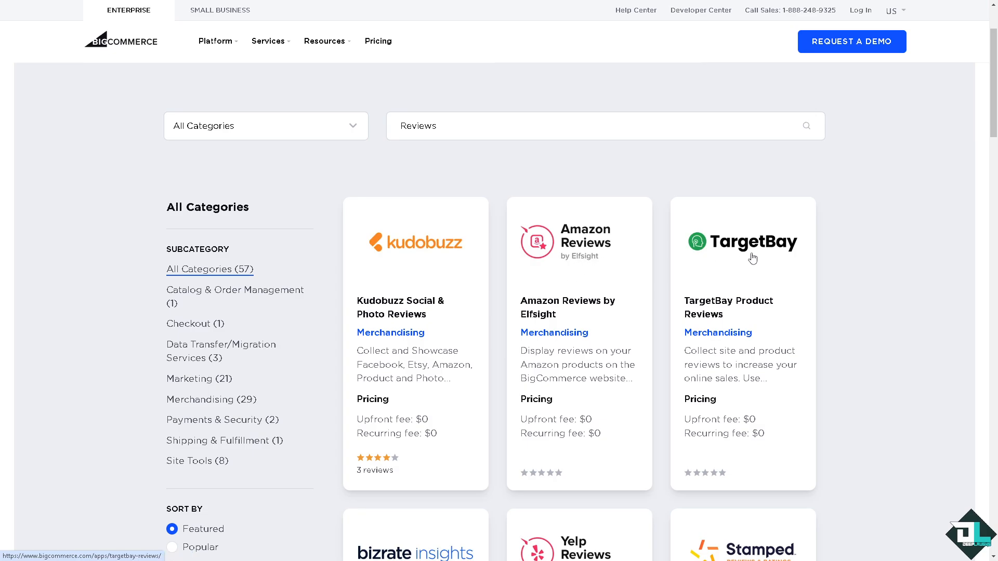
scroll(751, 257, "down", 4)
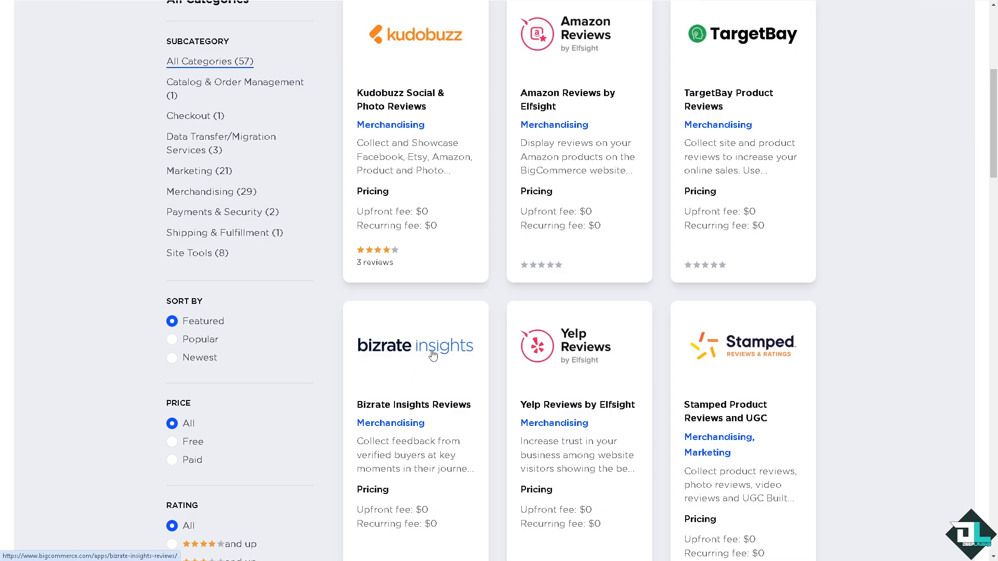
scroll(431, 357, "down", 4)
scroll(433, 355, "down", 2)
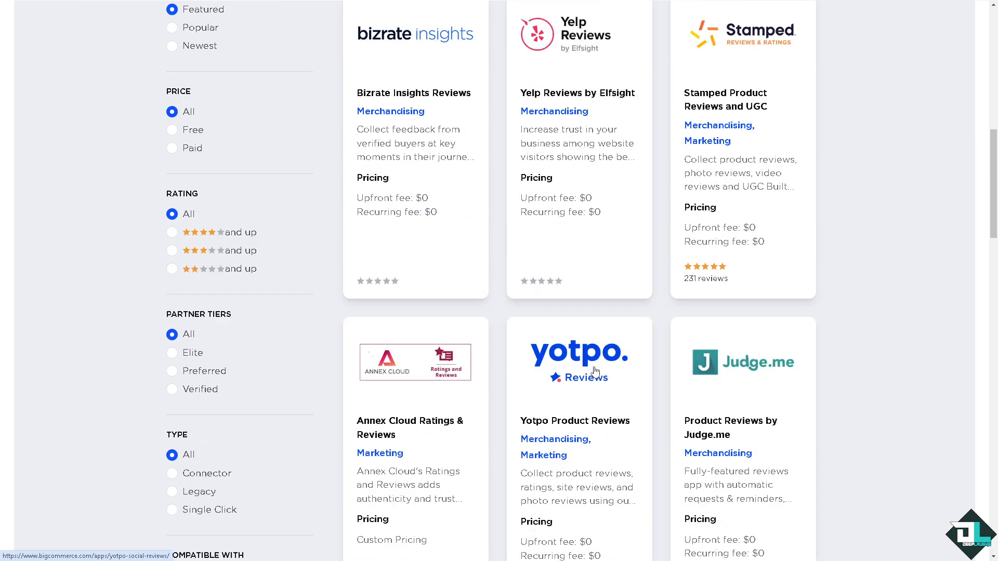
scroll(748, 294, "down", 2)
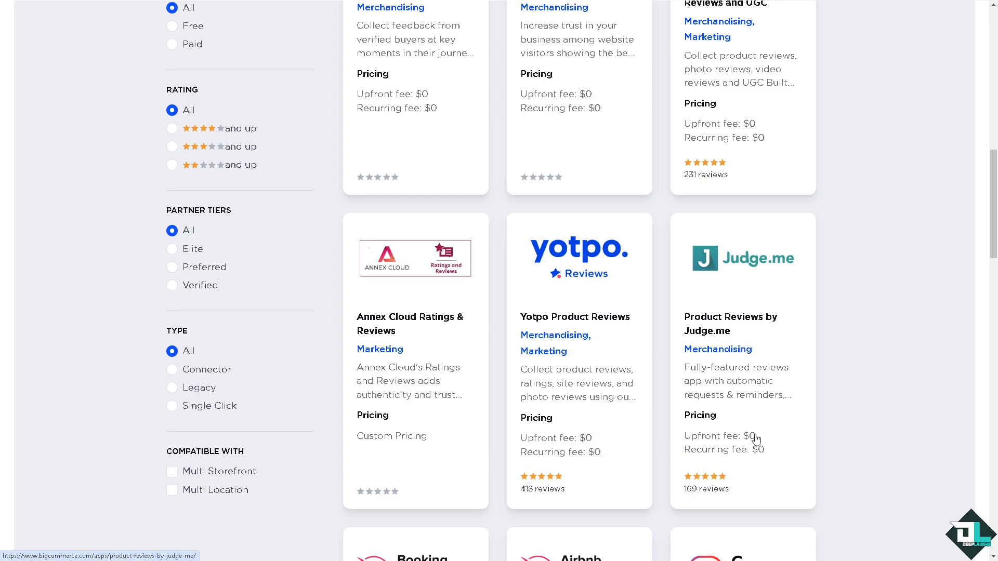
scroll(520, 353, "up", 6)
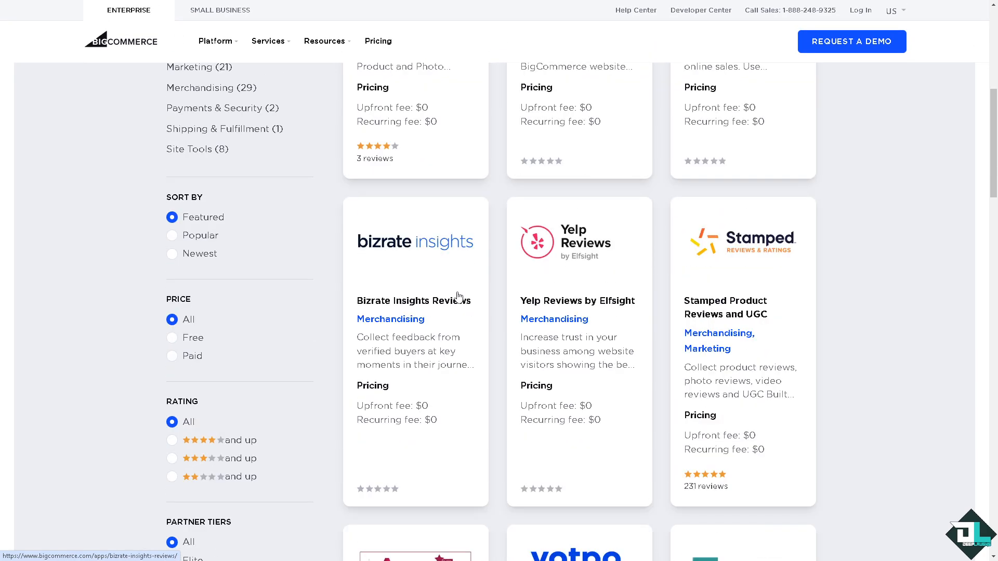
scroll(437, 281, "up", 9)
scroll(425, 269, "down", 3)
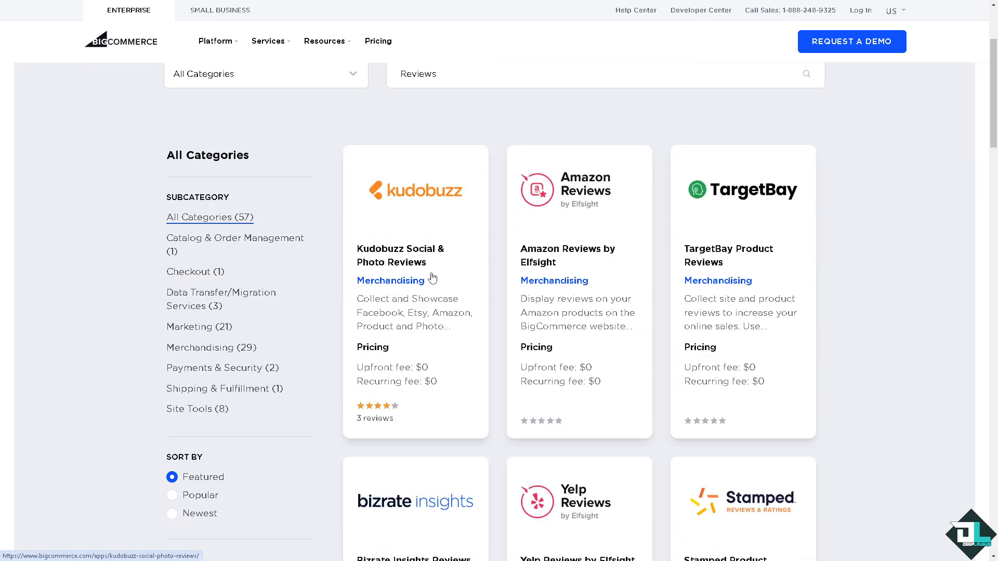
scroll(465, 320, "down", 10)
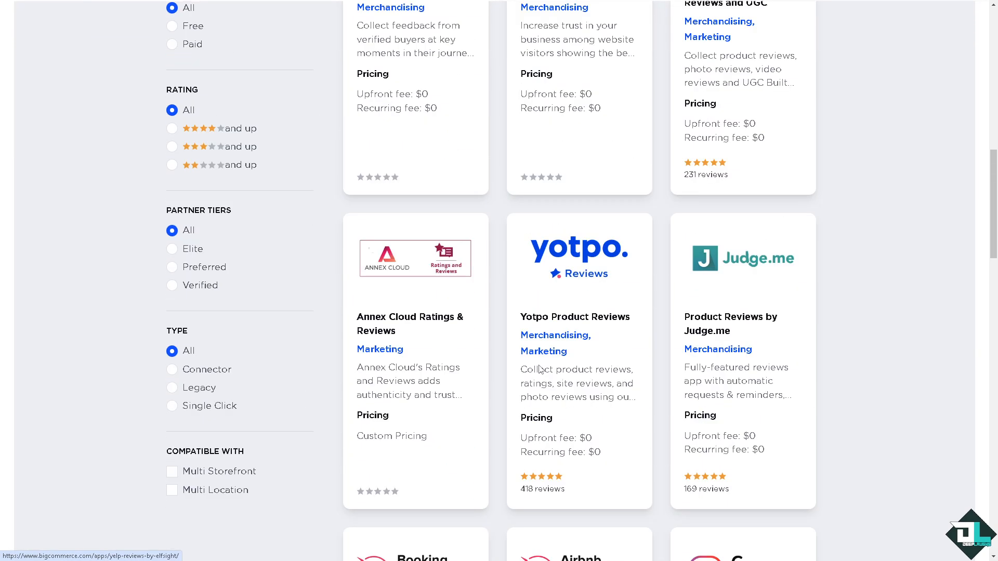
scroll(575, 341, "down", 5)
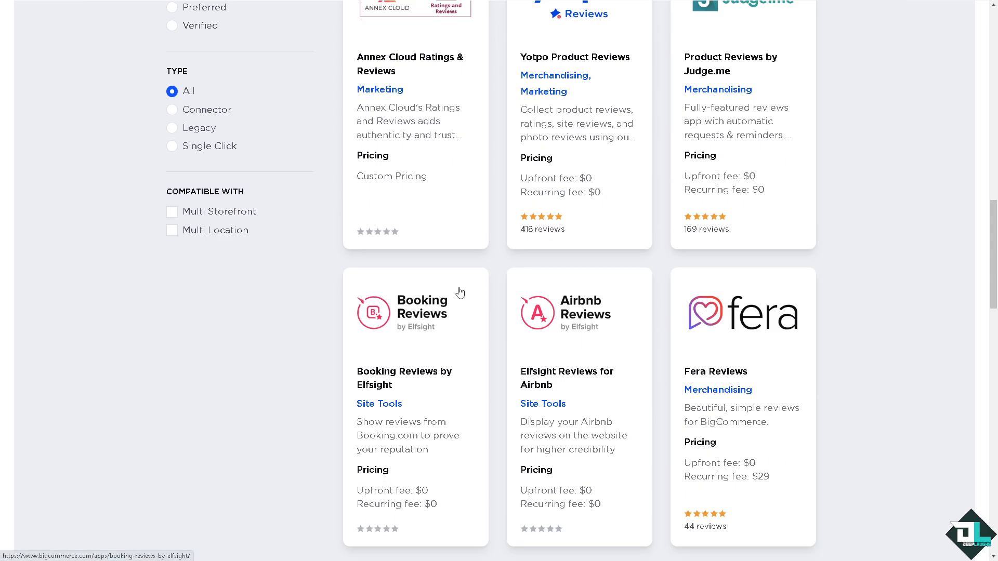
scroll(597, 268, "up", 2)
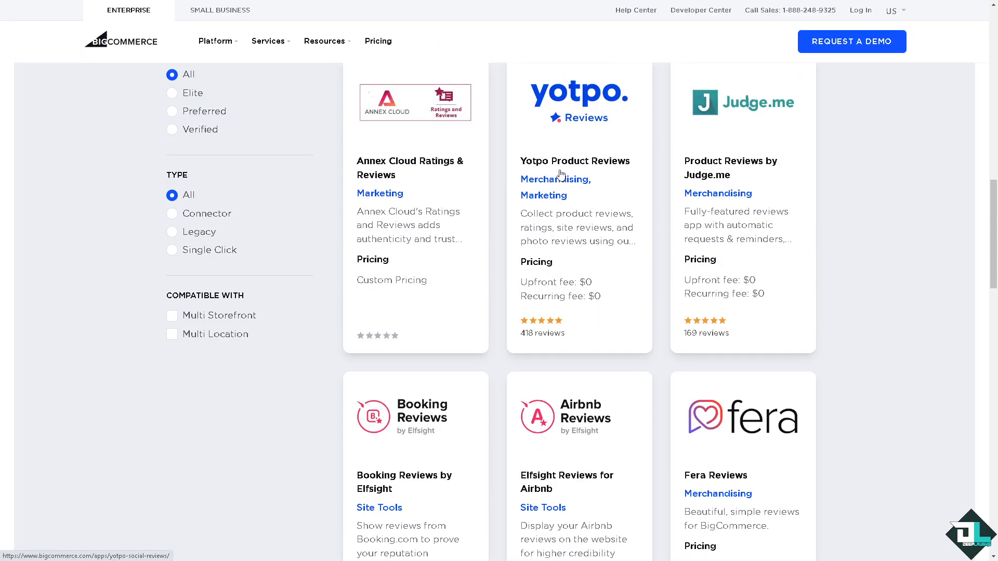
scroll(565, 224, "up", 3)
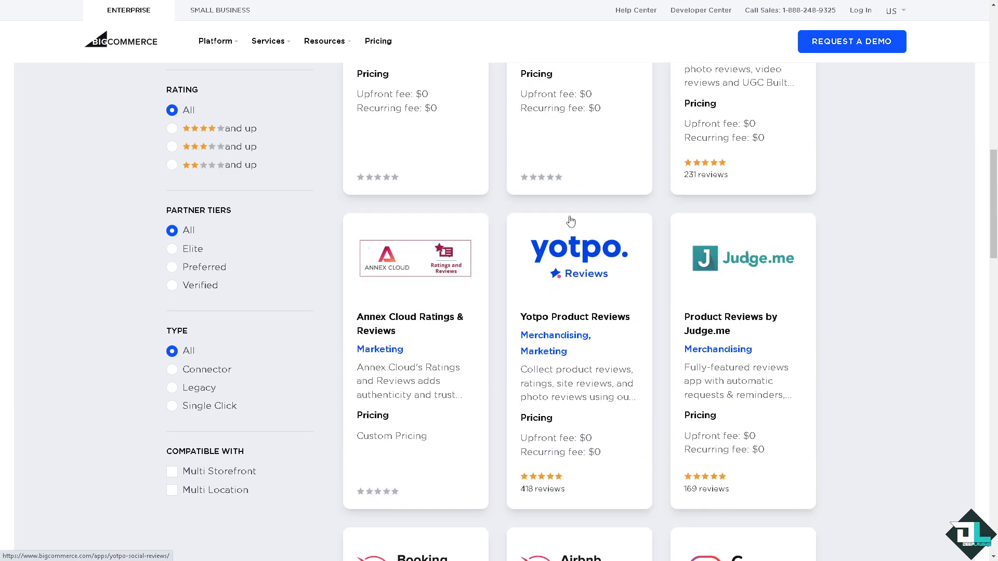
Open the Yotpo Product Reviews listing and check its description and recurring fee
left_click(565, 253)
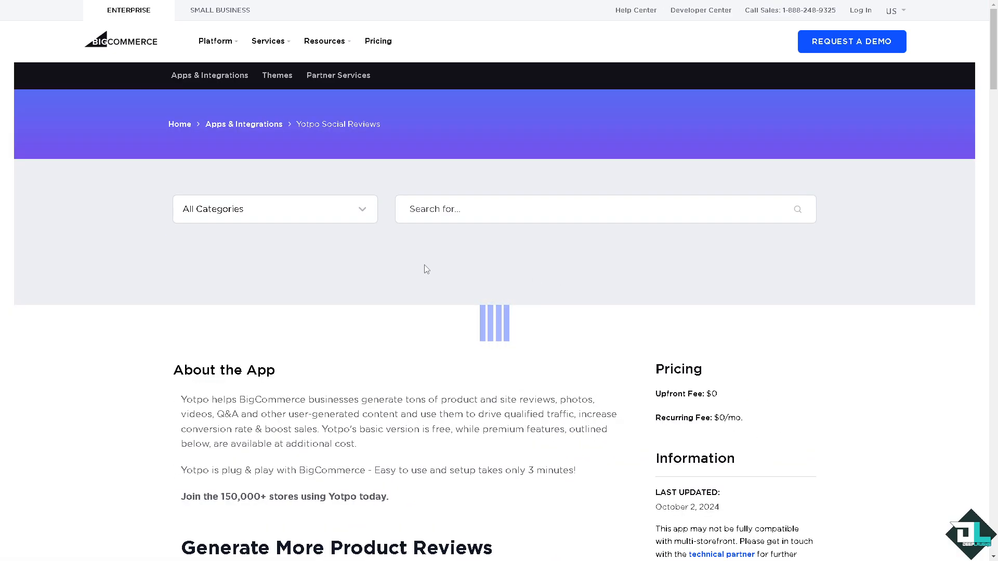
scroll(428, 261, "down", 1)
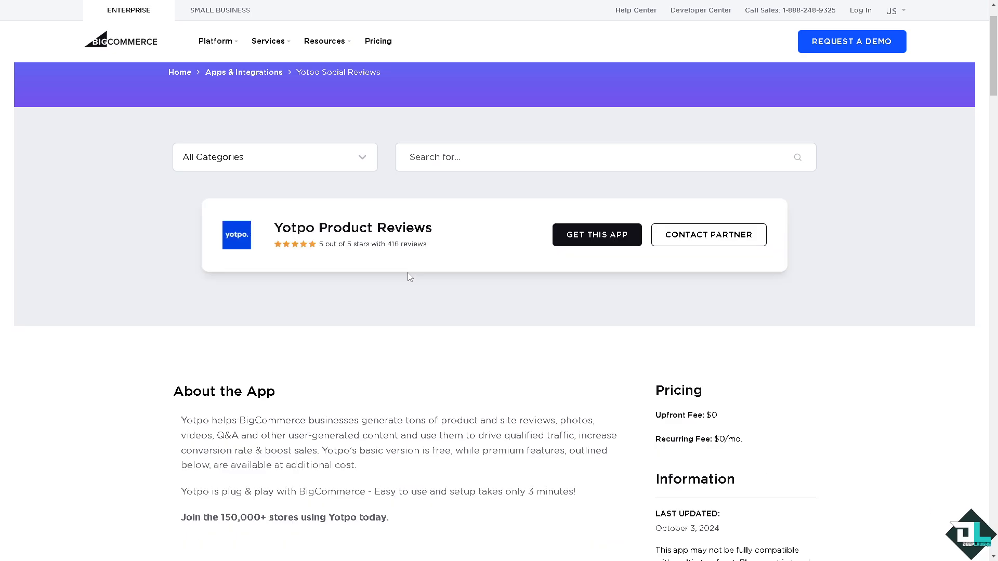
scroll(407, 272, "down", 2)
left_click_drag(656, 339, 757, 340)
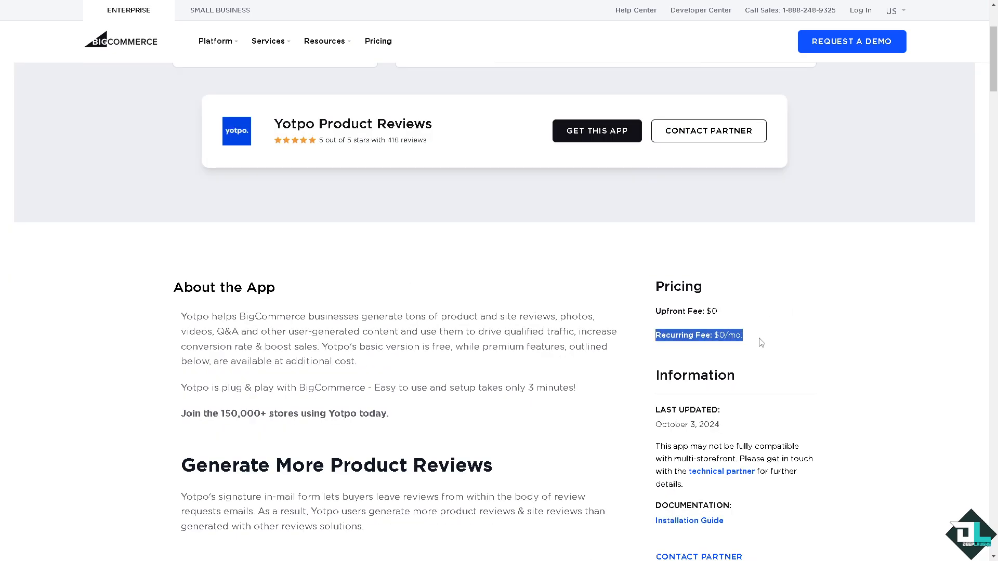
Get the Yotpo Product Reviews app, log in to the existing store, and install it with its requested store access approved
left_click(593, 133)
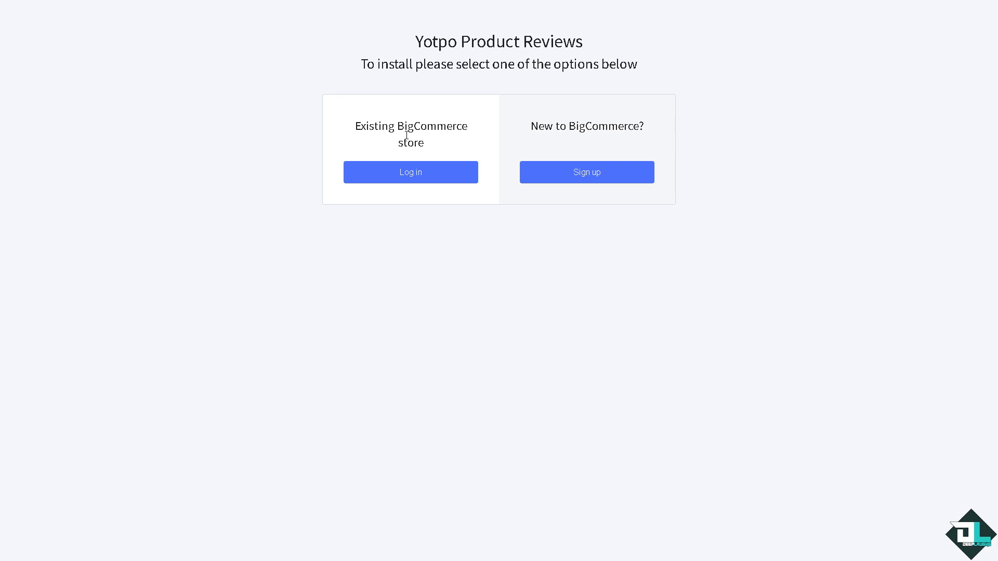
left_click(419, 178)
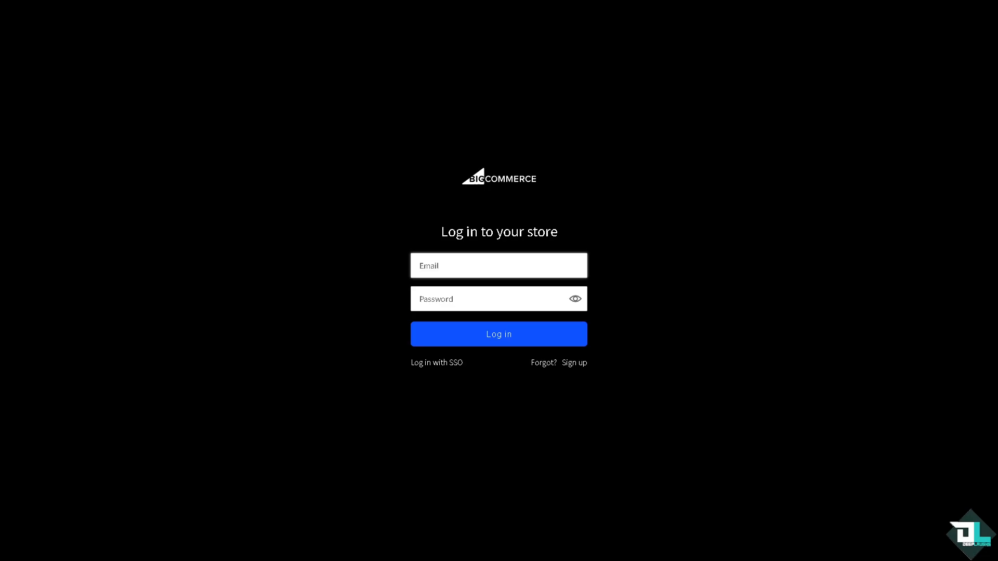
left_click(506, 336)
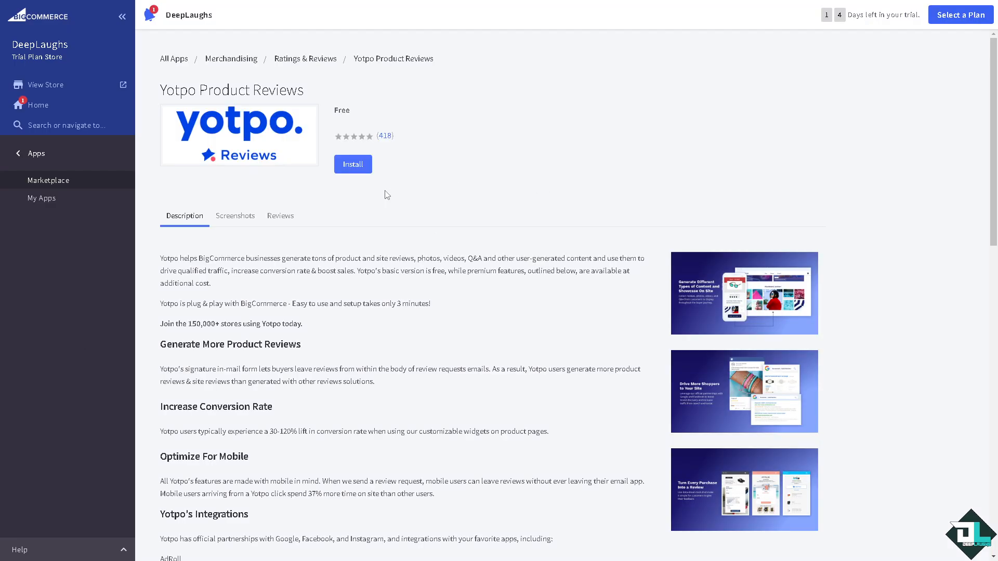
left_click(357, 166)
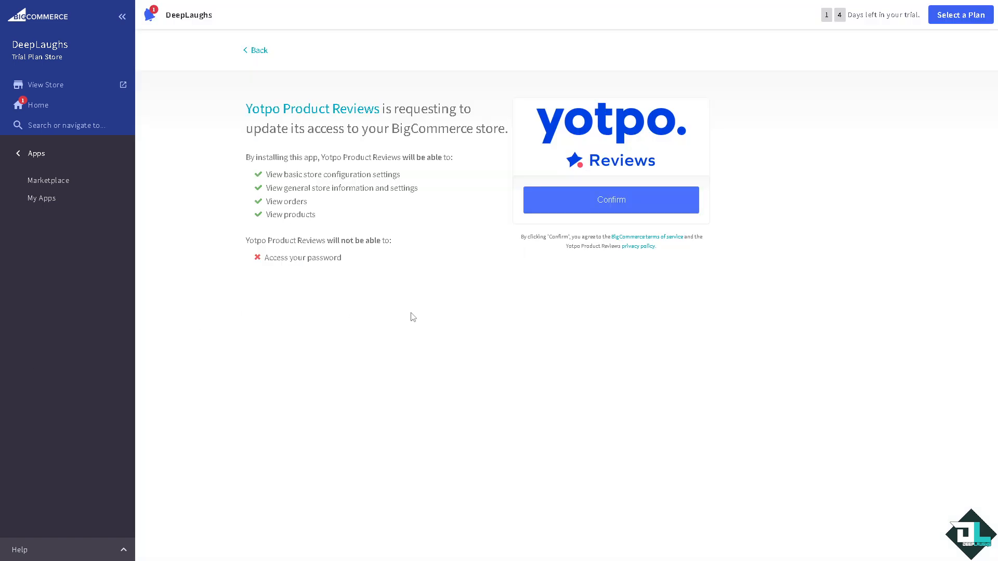
left_click(588, 202)
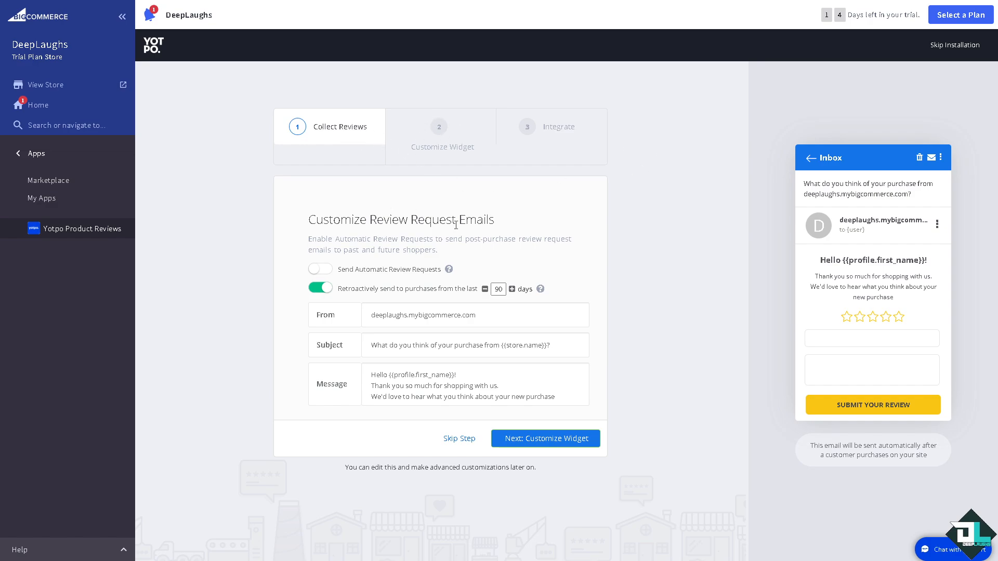
Enable Send Automatic Review Requests and clear the subject of the review request email
left_click(327, 274)
left_click_drag(560, 346, 366, 343)
key("ctrl+v")
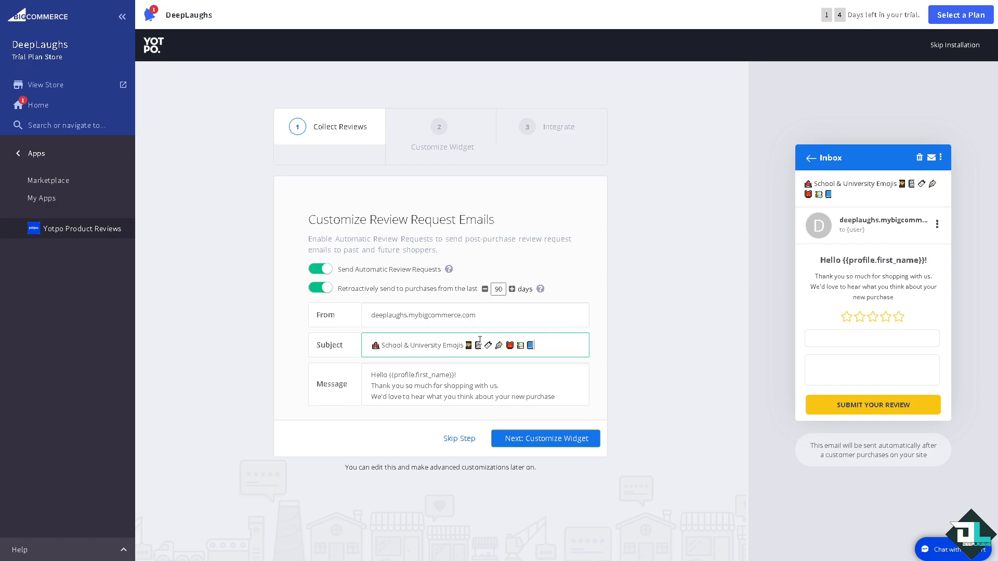
key("ctrl+a")
key("BackSpace")
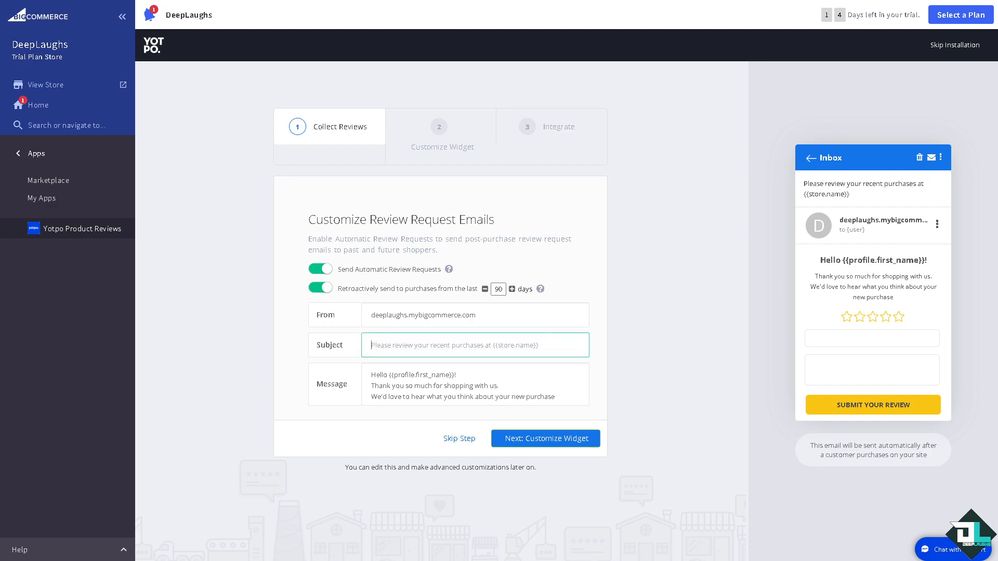
left_click(318, 344)
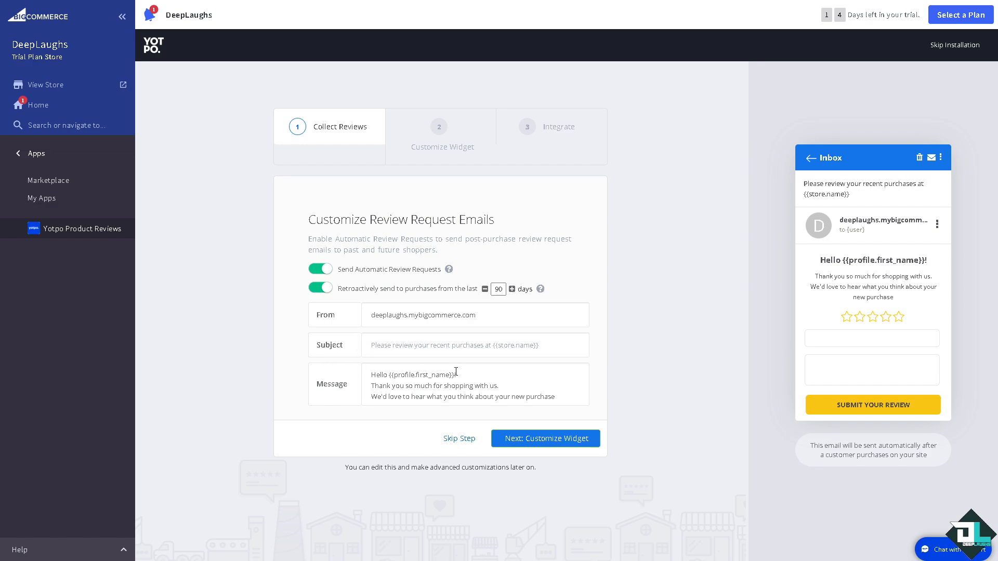
Set the review request email's subject to "How to Add Reviews on Bigcommerce" and keep the default message
left_click(466, 347)
type("How to Add Reviews on Bigcommerce")
left_click(517, 407)
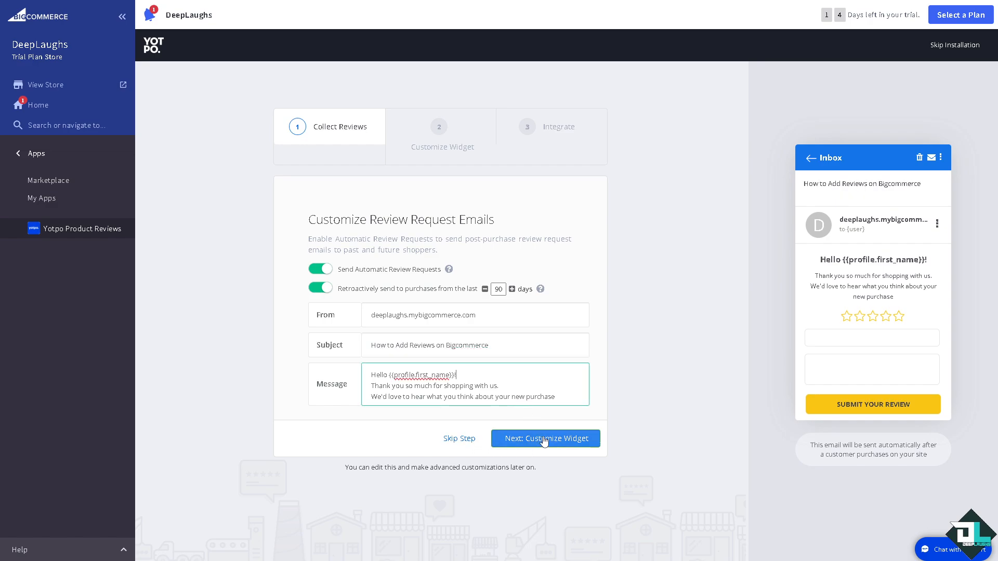
Proceed through the Customize Widget stage to Integrate without changes and defer the Yotpo platform installation
left_click(543, 440)
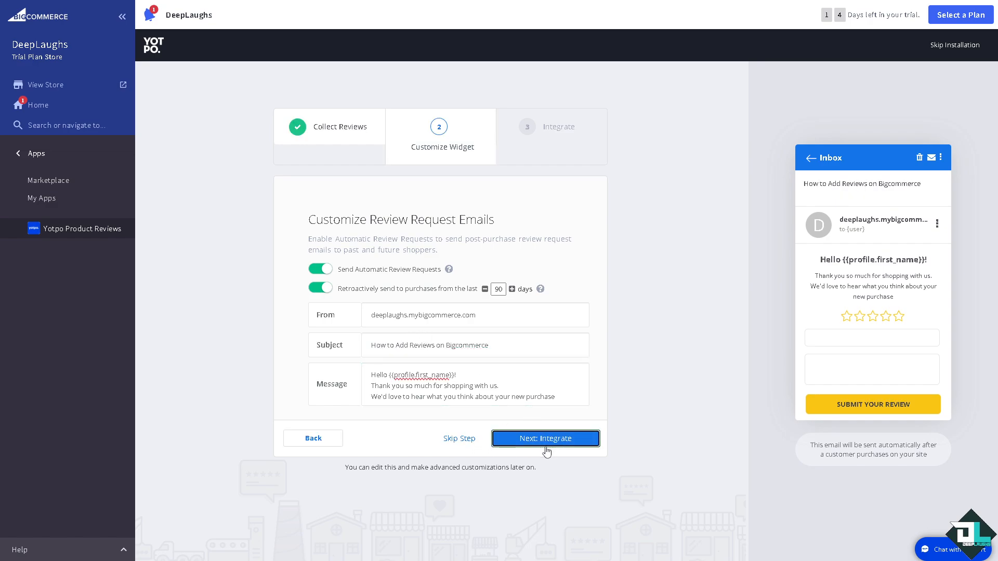
left_click(527, 442)
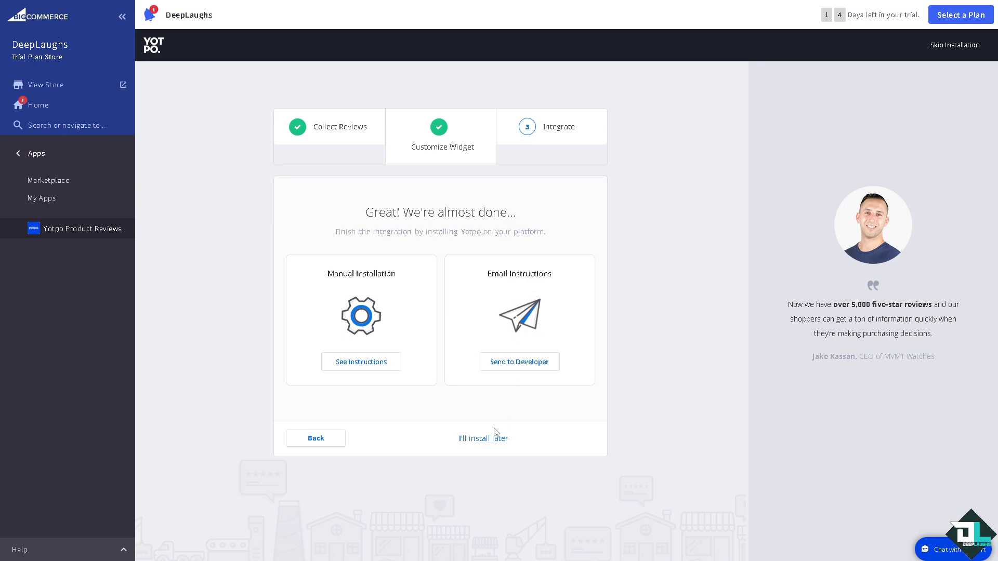
left_click(498, 441)
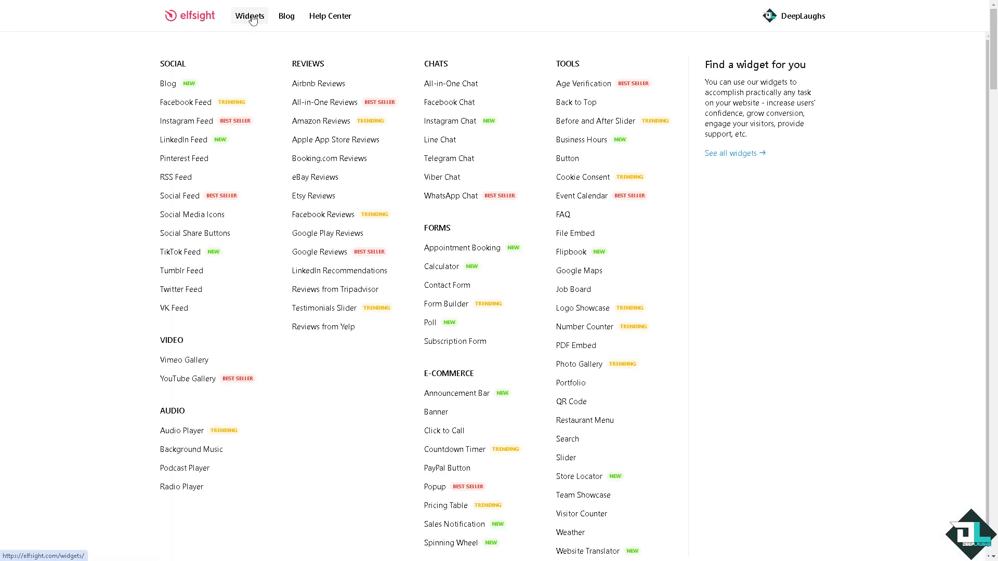
Open the full widget catalogue on the Elfsight website
left_click(251, 19)
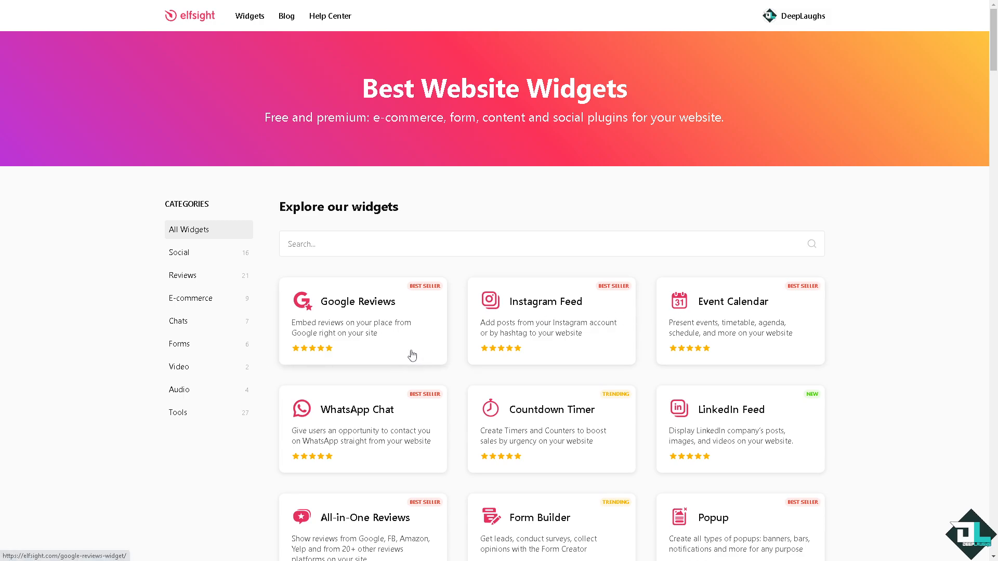
Open the Google Reviews widget from the Elfsight catalogue and start creating a free widget
scroll(385, 357, "down", 1)
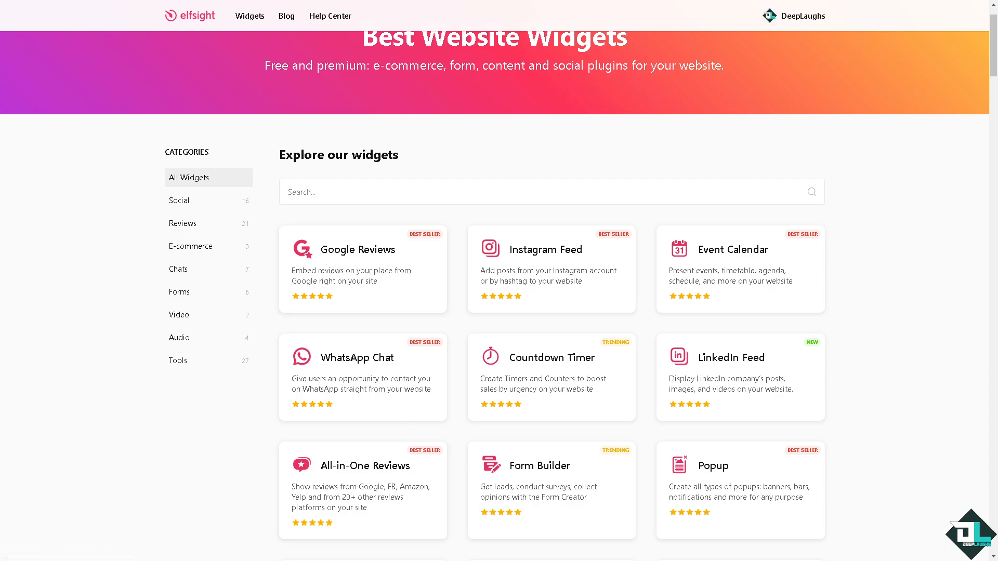
left_click(363, 252)
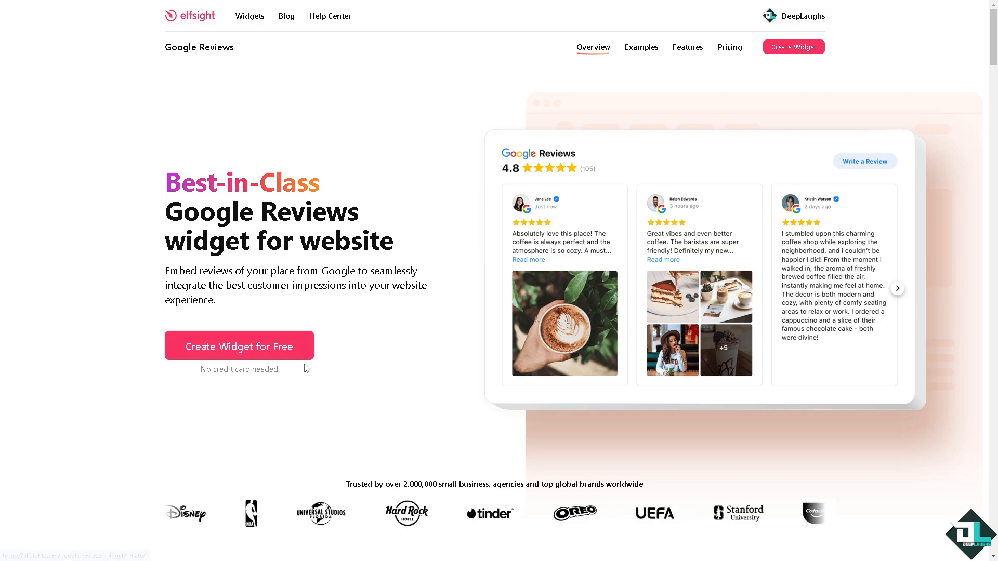
left_click(266, 352)
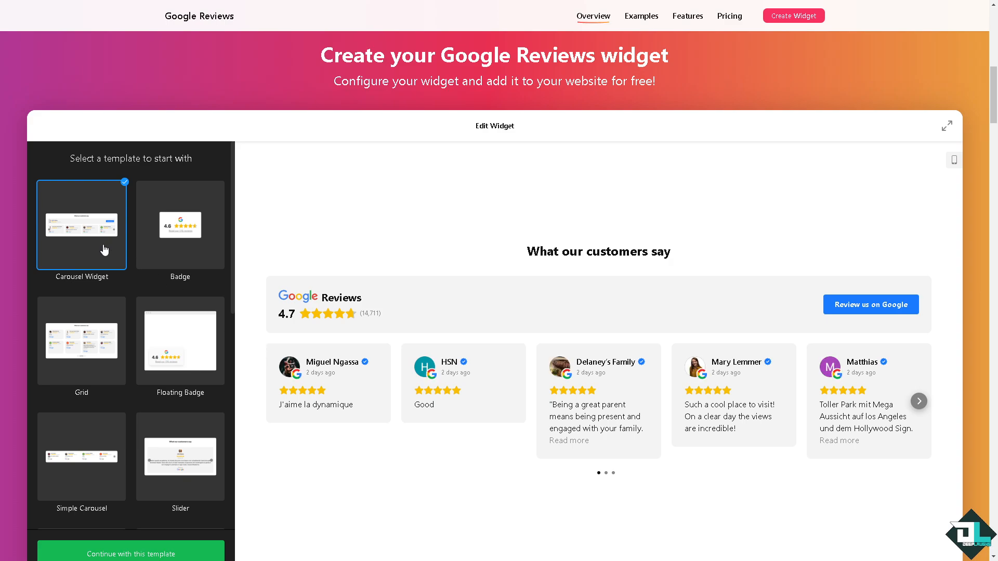
Preview the Badge, Grid, Floating Badge, Simple Carousel and Slider templates for the Google Reviews widget
left_click(178, 232)
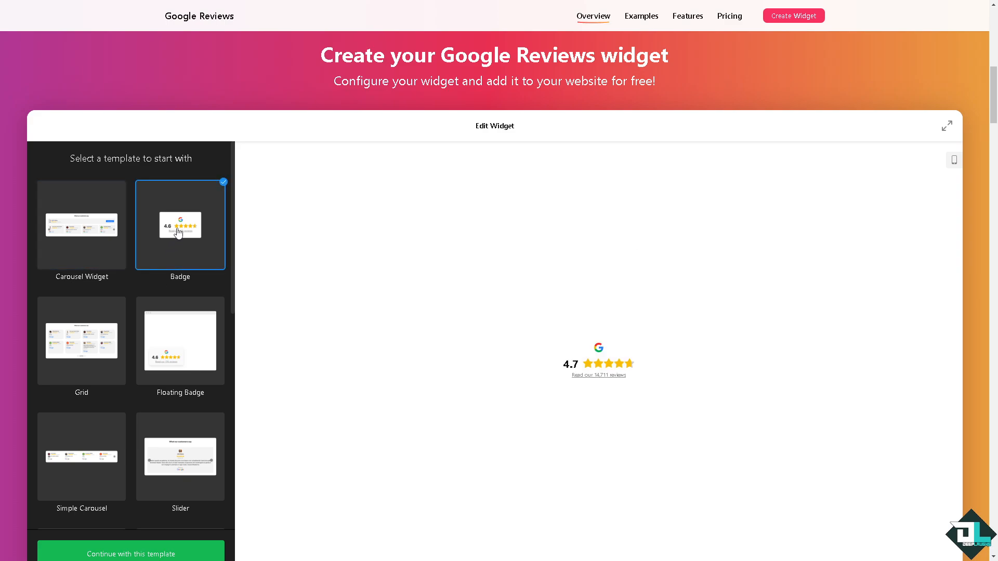
left_click(97, 344)
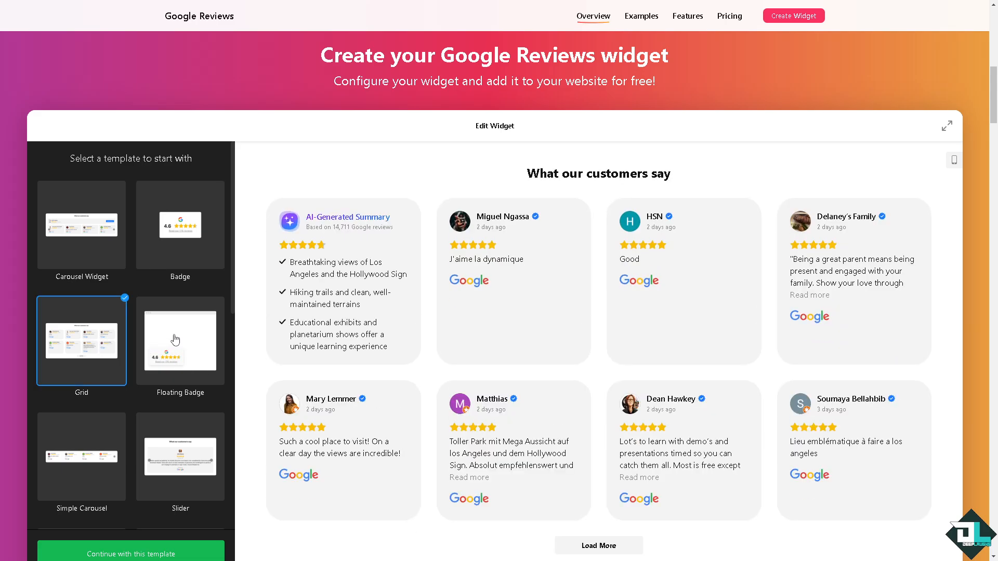
left_click(174, 340)
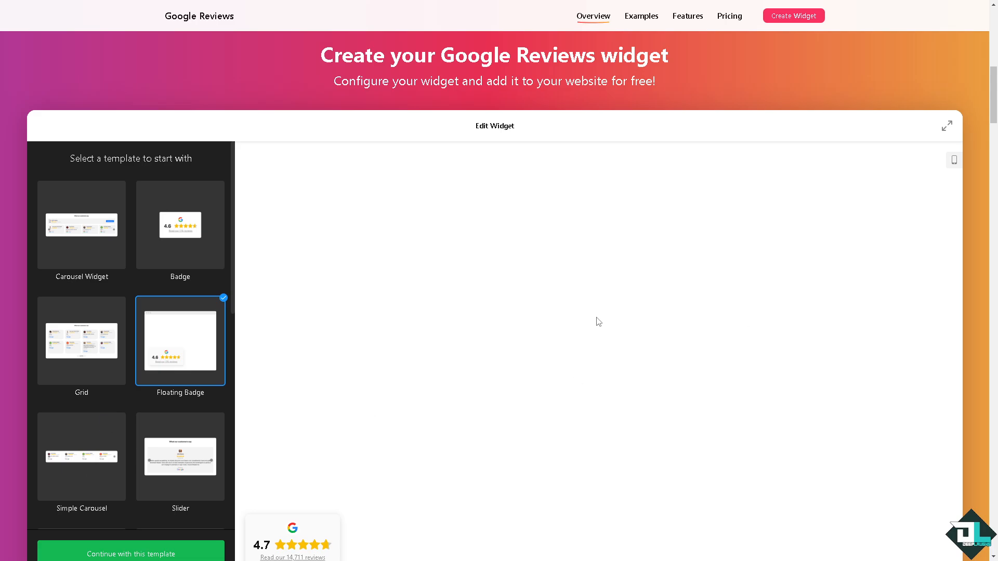
scroll(596, 318, "down", 3)
scroll(445, 317, "up", 2)
left_click(80, 401)
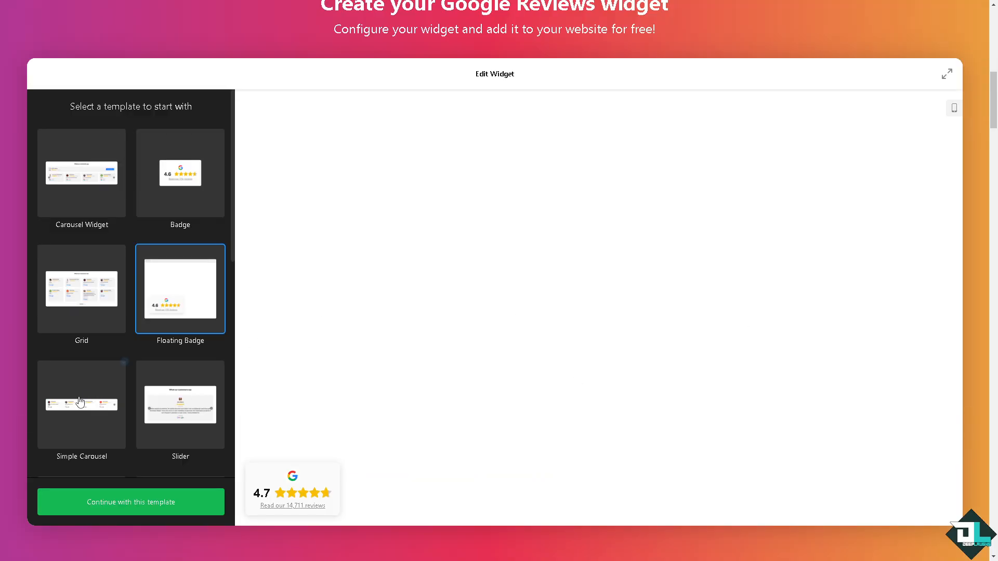
left_click(189, 403)
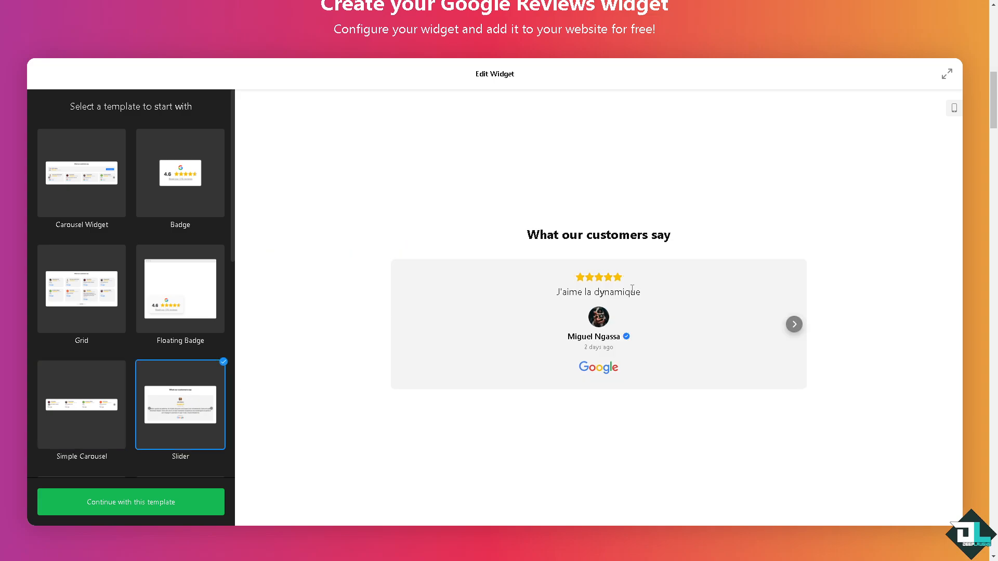
Continue with the Carousel Widget template and proceed to add it to the website for free, leaving the business source empty
left_click(82, 178)
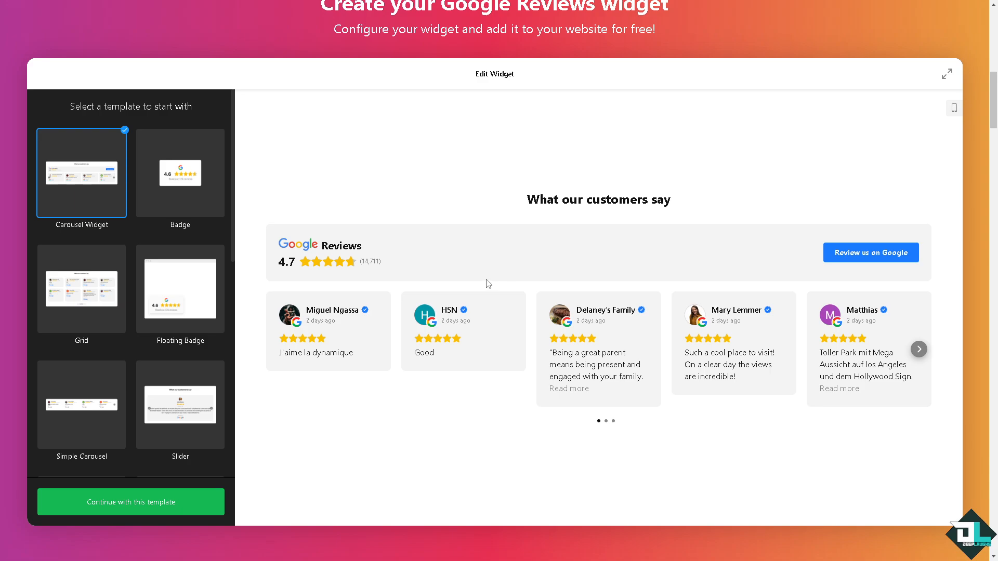
left_click(162, 507)
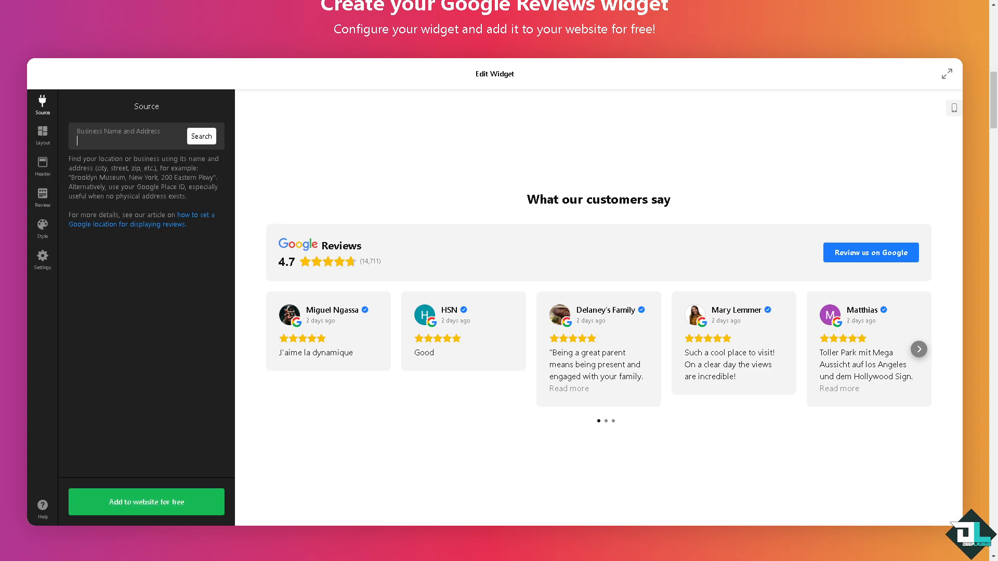
left_click(204, 448)
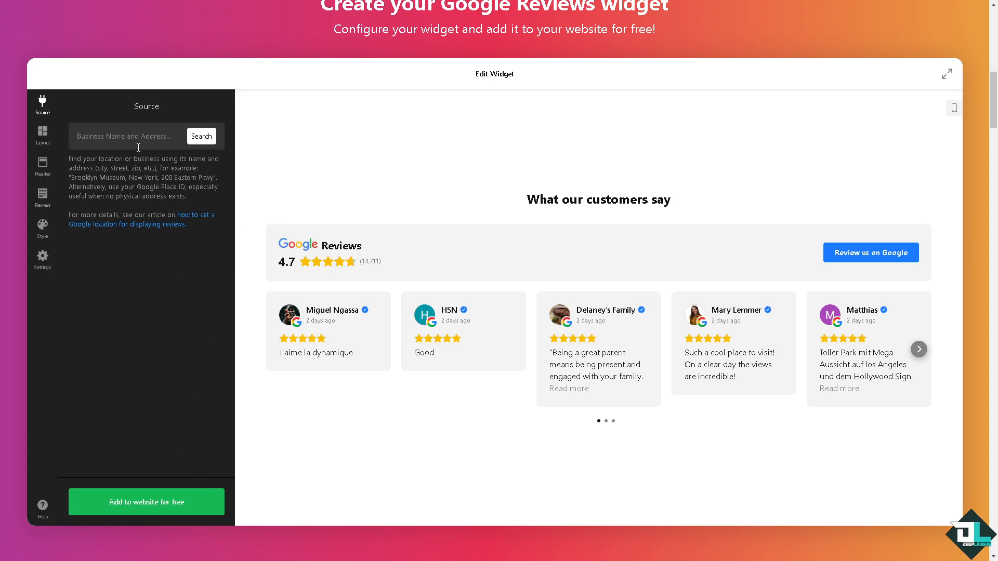
left_click(178, 507)
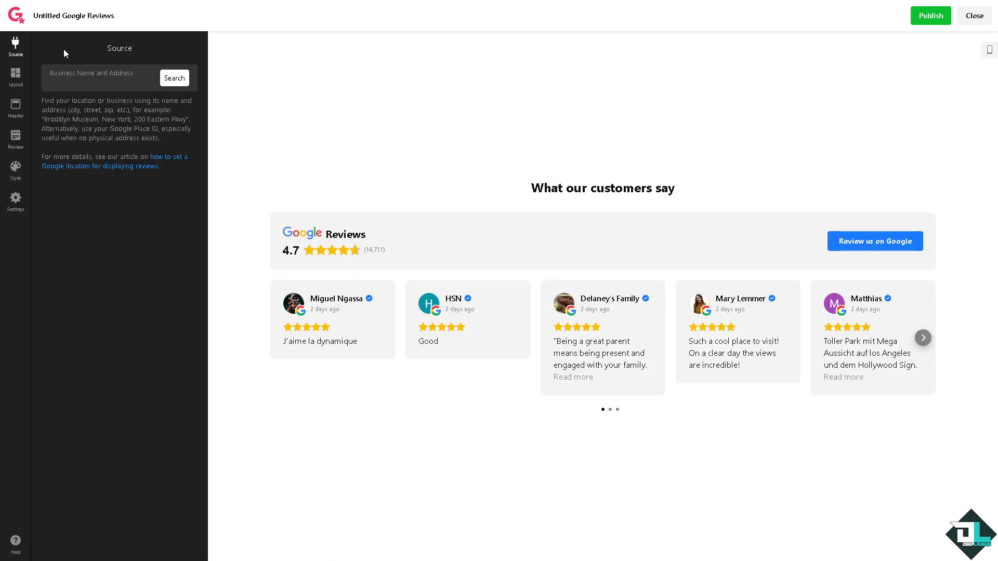
Rename the Google Reviews widget as "How to Add Reviews on Bigcommerce"
left_click(74, 15)
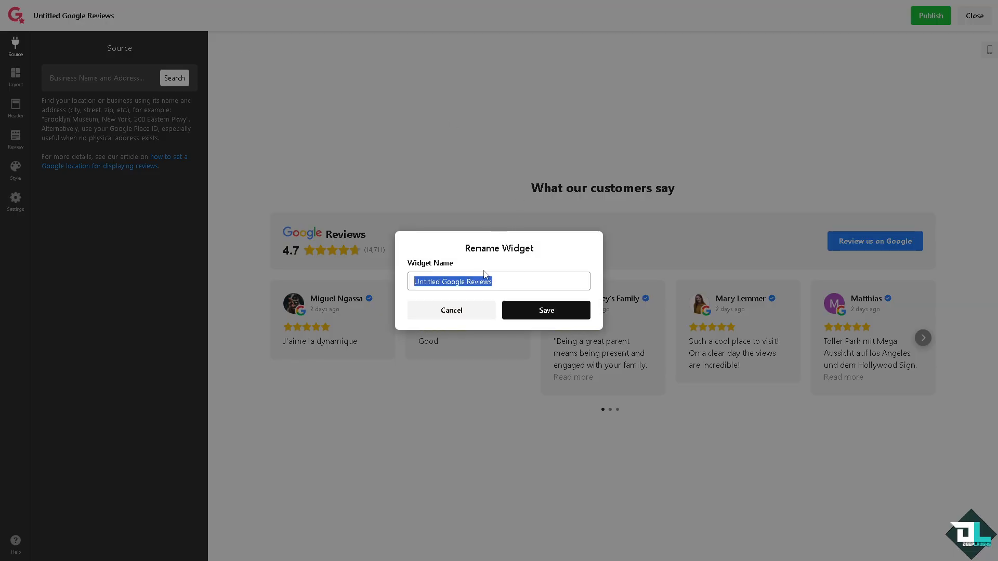
type("How to Add Reviews on Bigcommerce")
left_click(540, 310)
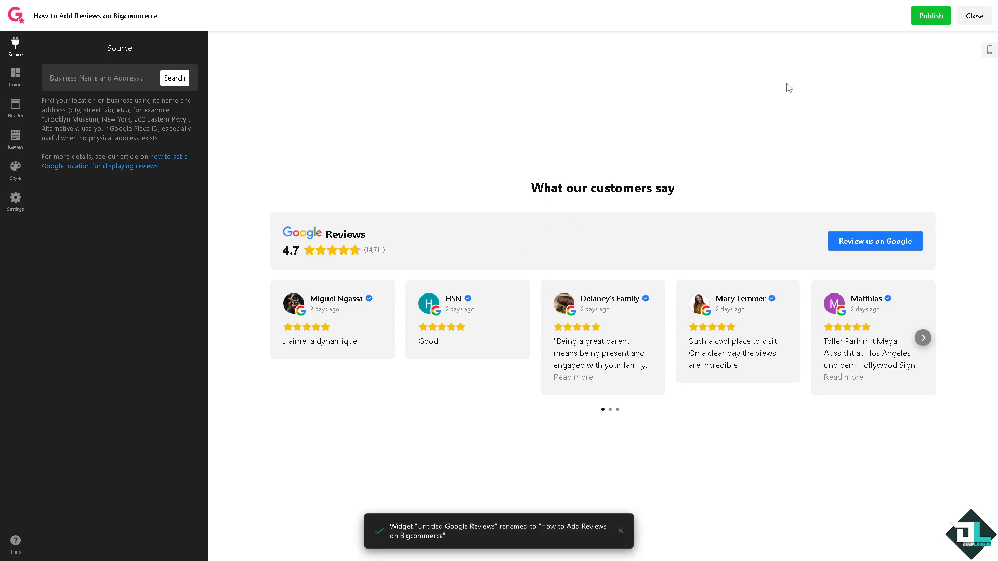
Publish the widget on the Free plan and copy its embed code for use in BigCommerce
left_click(922, 20)
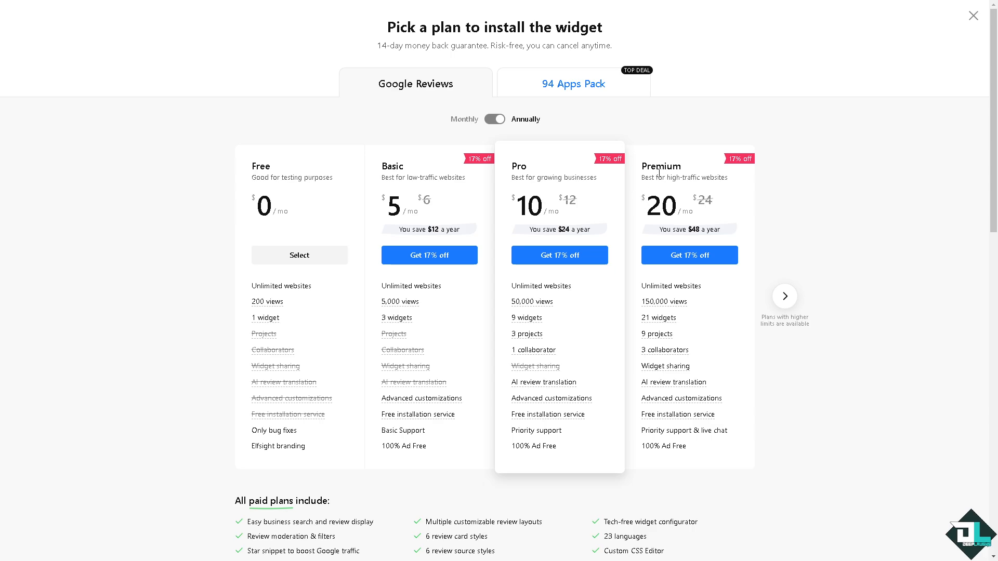
left_click(297, 257)
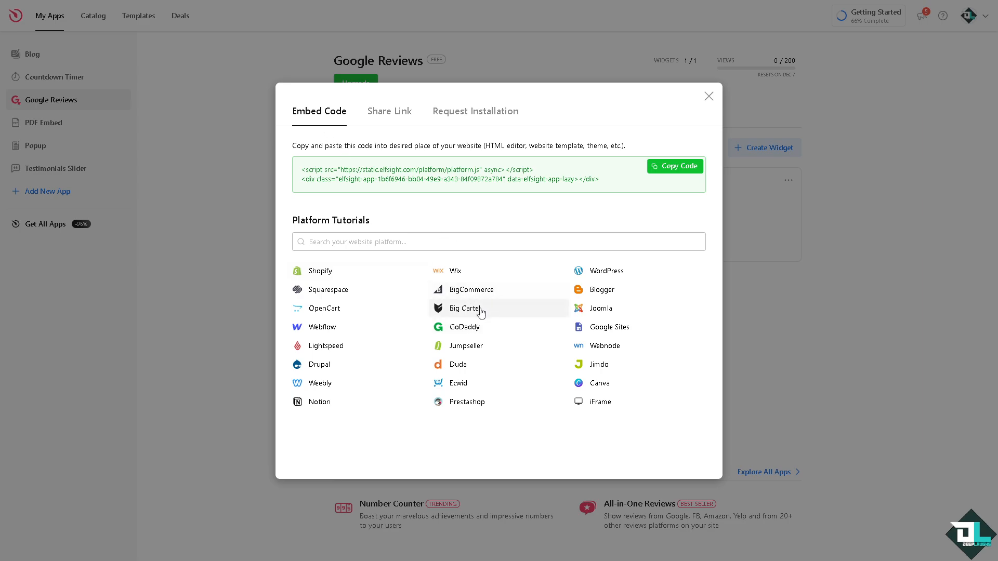
left_click(478, 295)
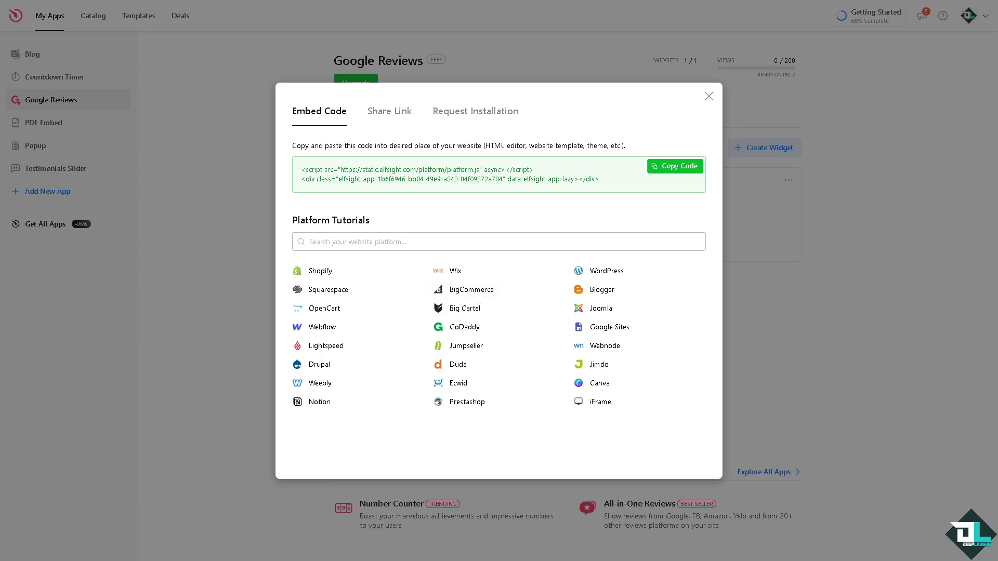
left_click(665, 171)
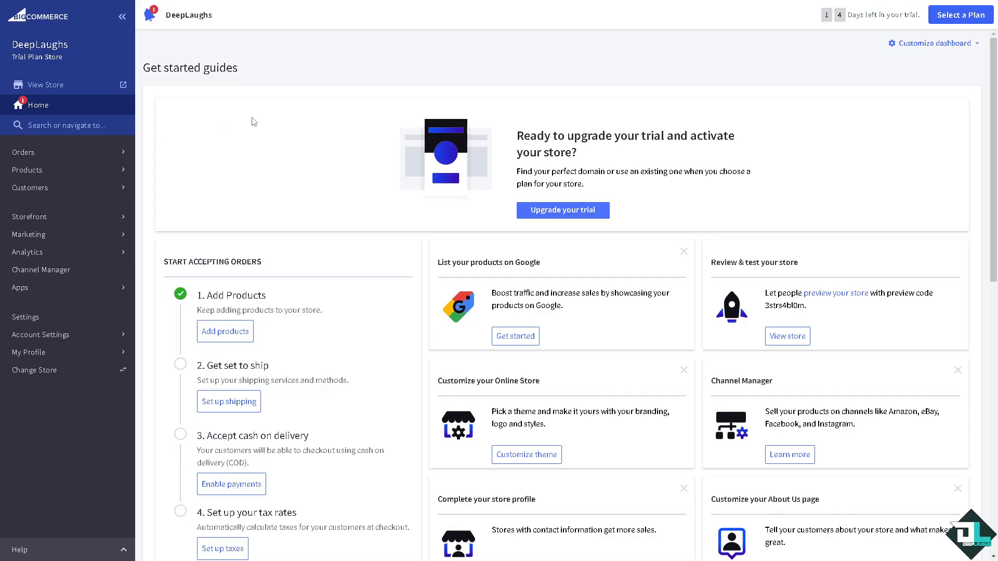
Switch to BigCommerce, open the storefront homepage in Page Builder and place an HTML widget in the first global region
left_click(68, 89)
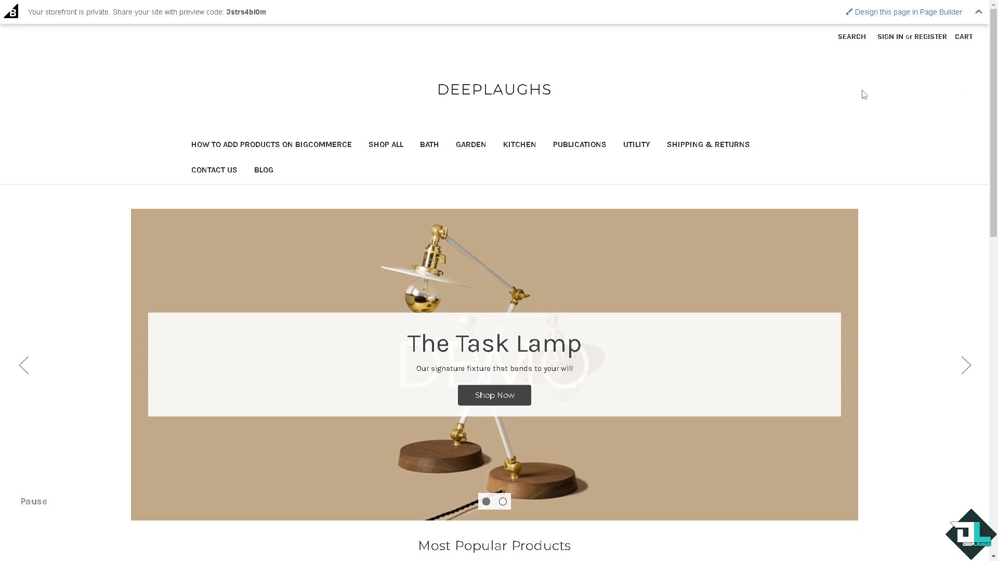
left_click(884, 15)
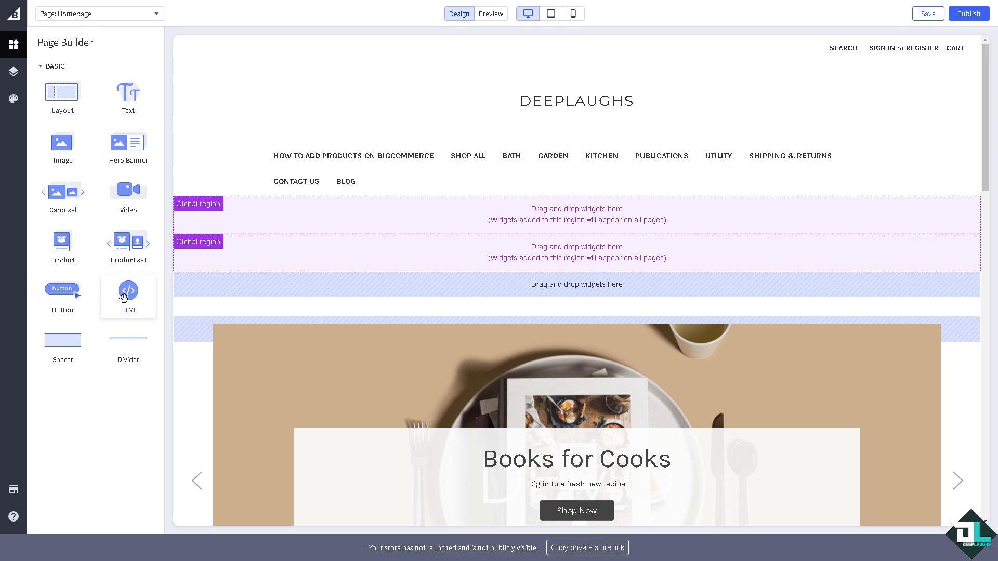
left_click_drag(129, 298, 511, 135)
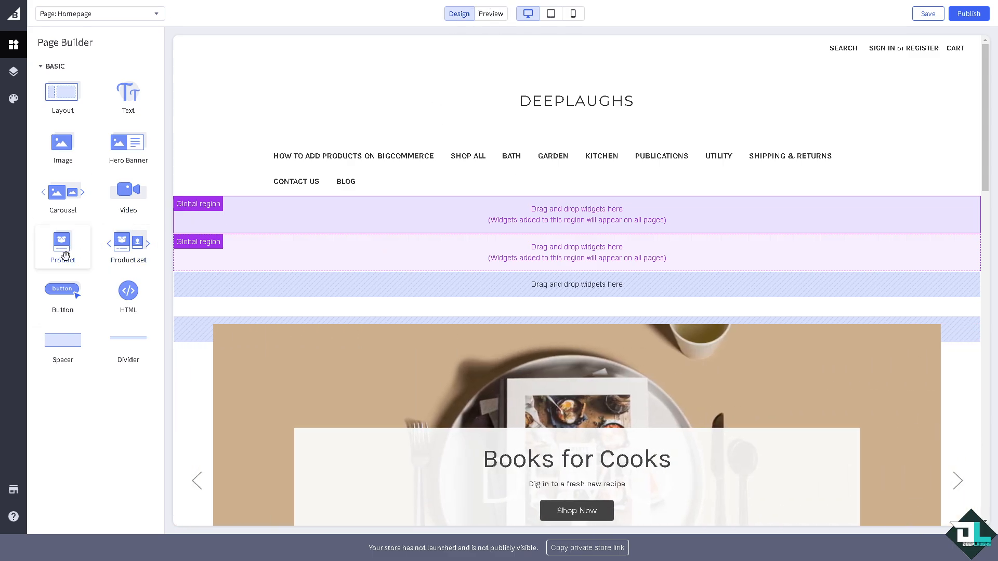
left_click_drag(130, 304, 611, 222)
Replace the HTML widget's placeholder code with the copied Elfsight embed code, then save the HTML and the homepage
left_click(89, 118)
key("ctrl+a")
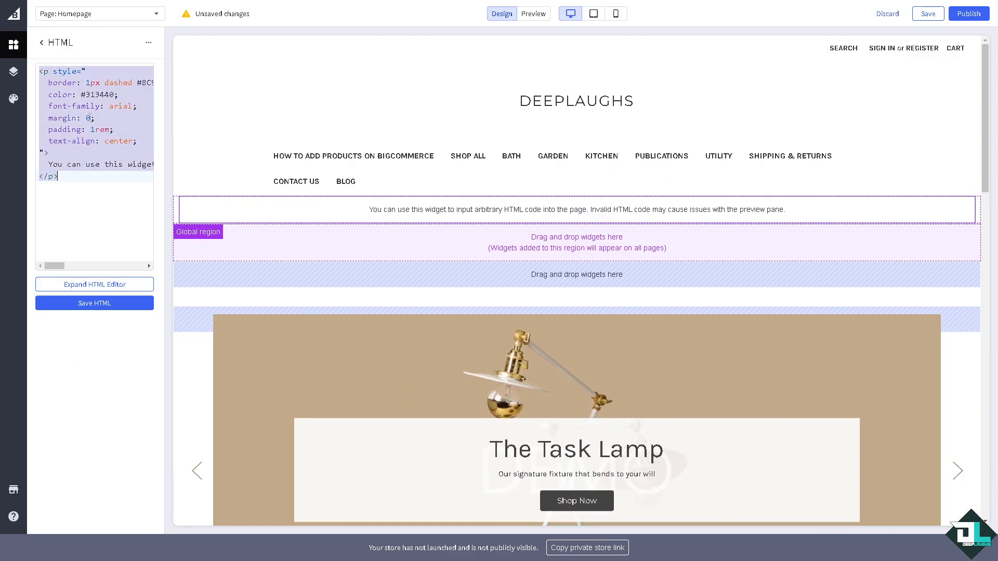
key("ctrl+v")
left_click_drag(141, 267, 37, 260)
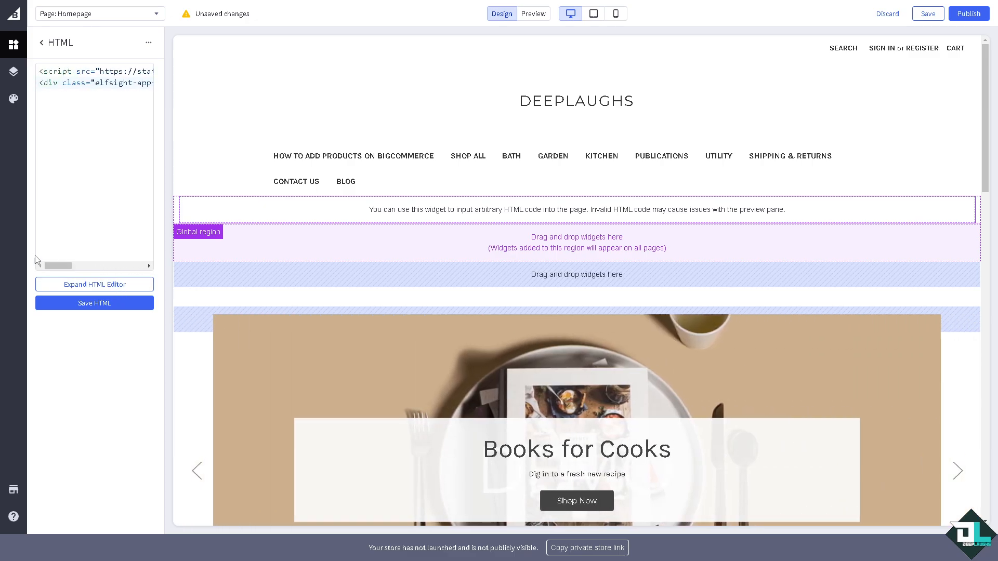
left_click(100, 307)
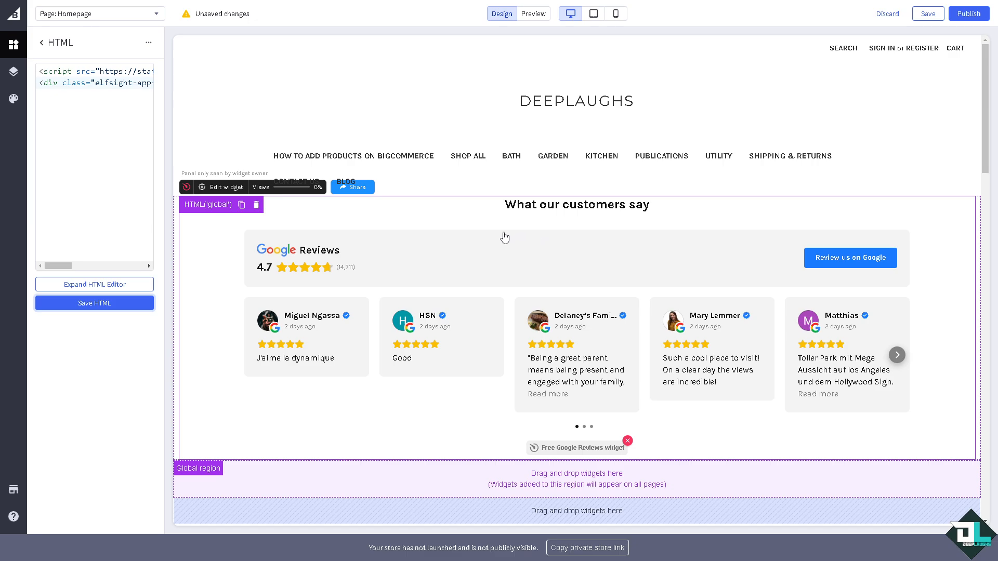
left_click(928, 14)
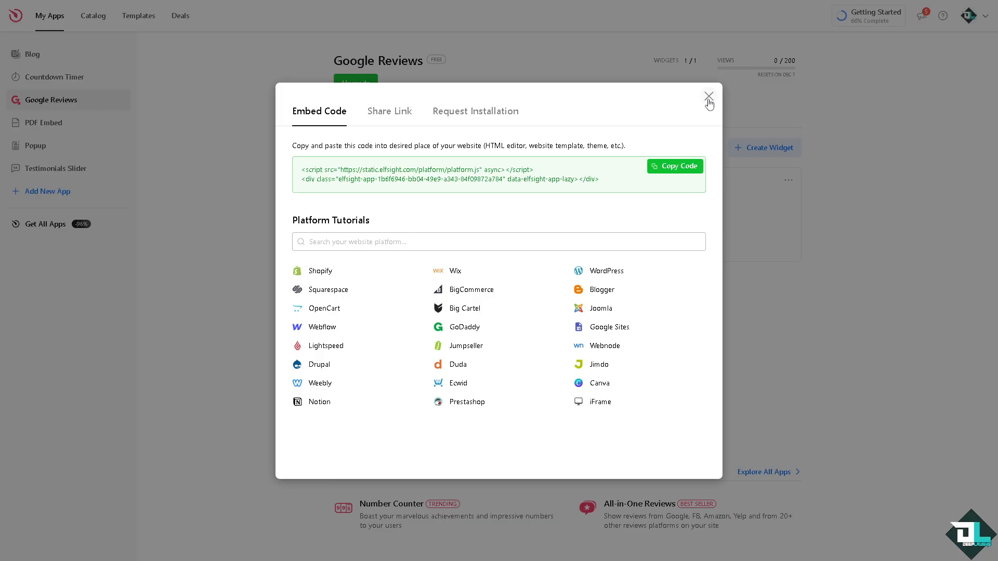
Return to Elfsight, dismiss the embed code dialog and start creating a free All-in-One Reviews widget
left_click(709, 94)
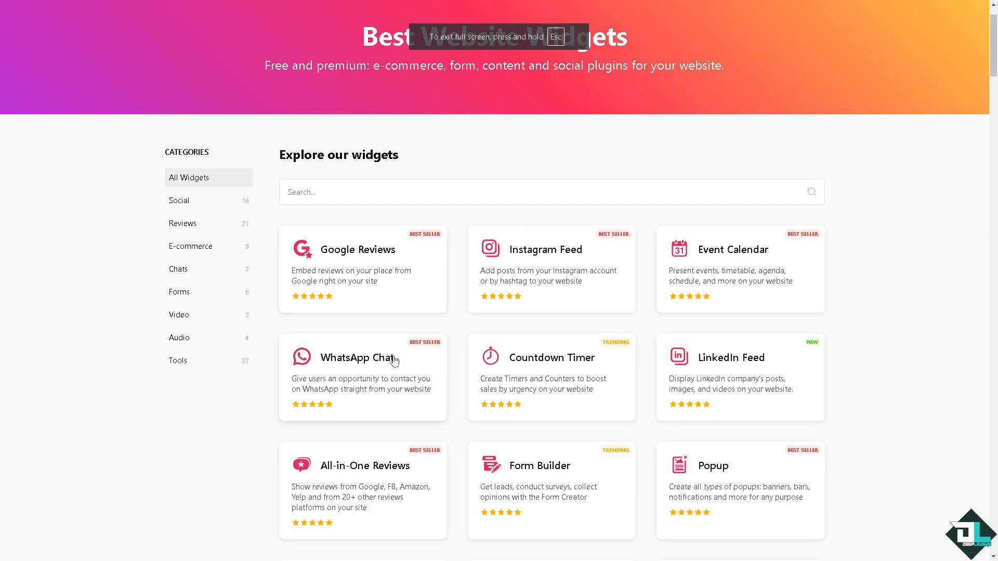
left_click(360, 470)
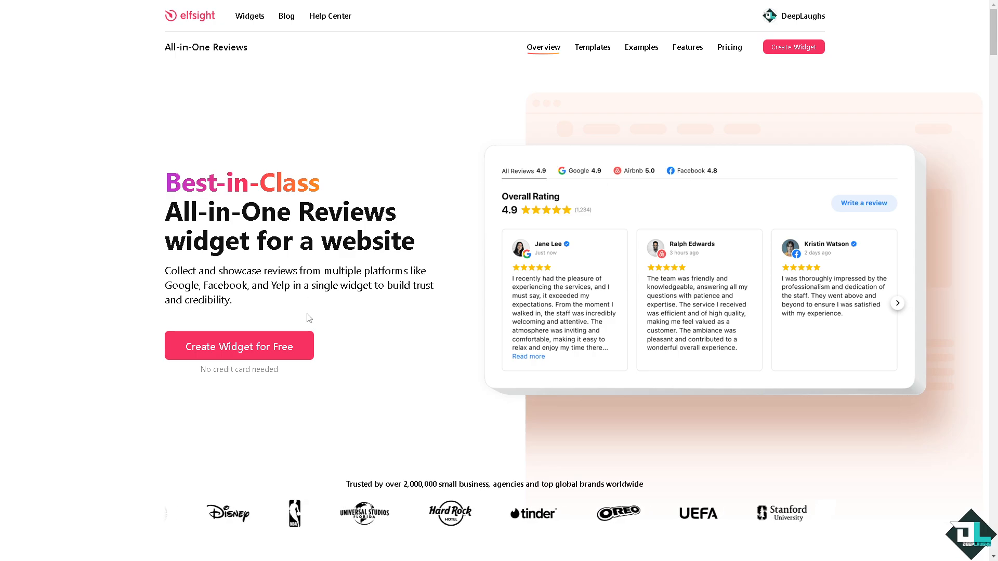
left_click(268, 345)
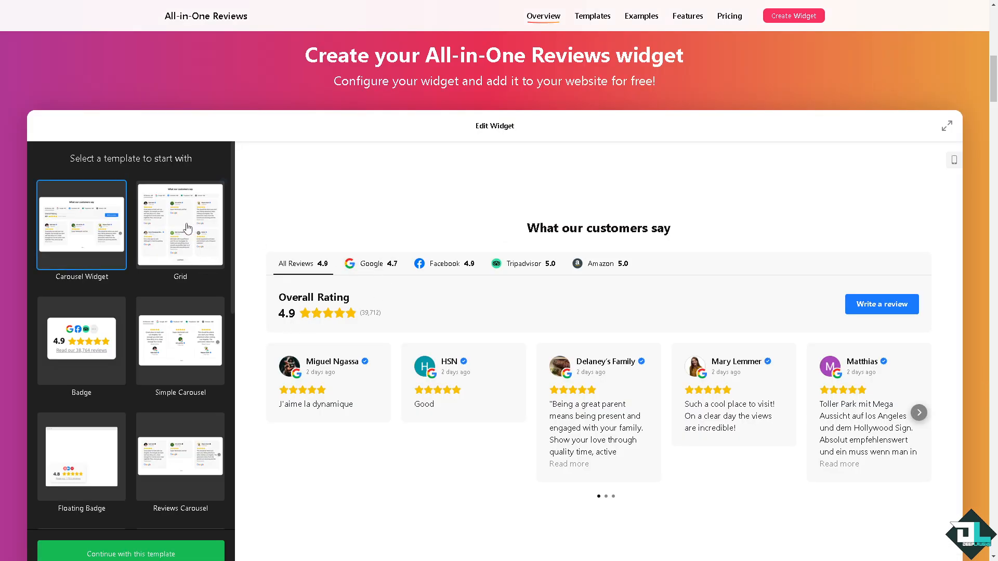
Preview the Badge, Simple Carousel, Reviews Carousel, Floating Badge and Grid templates for the All-in-One Reviews widget
left_click(90, 355)
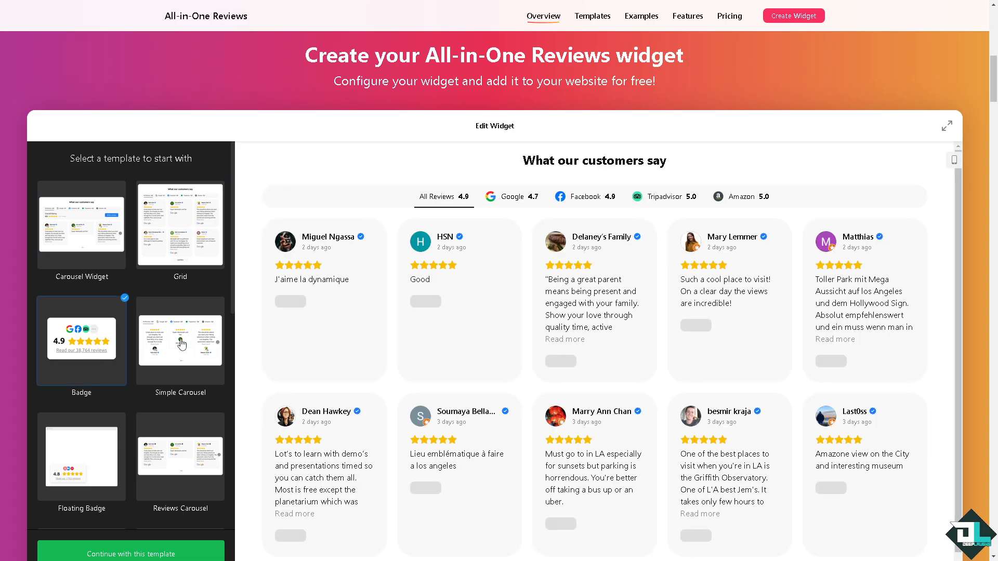
left_click(181, 344)
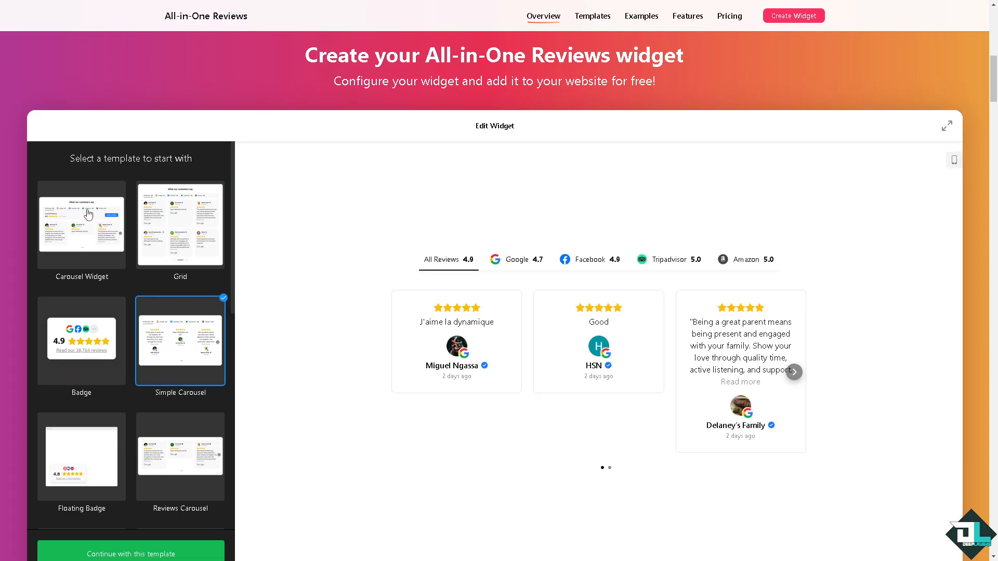
left_click(173, 470)
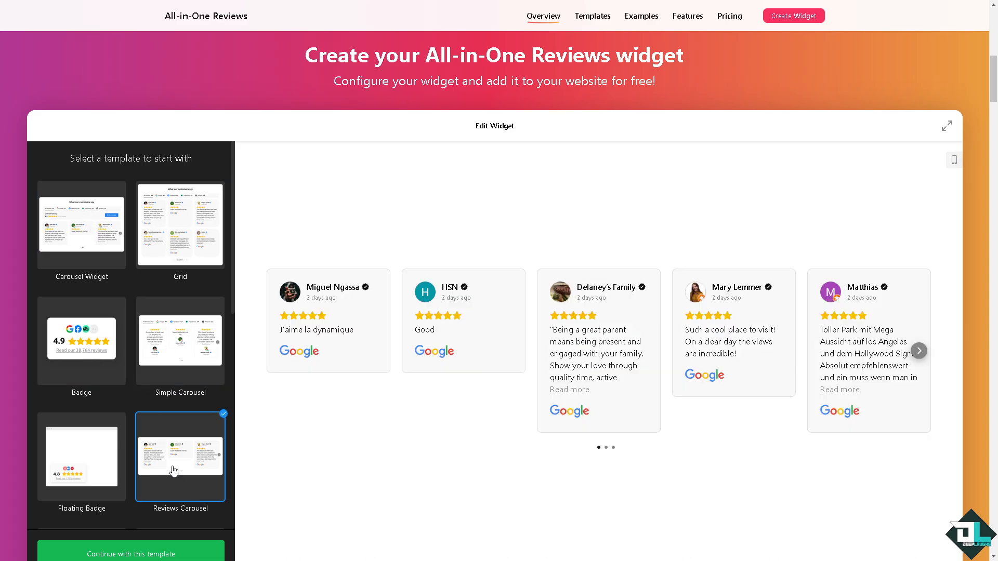
left_click(86, 473)
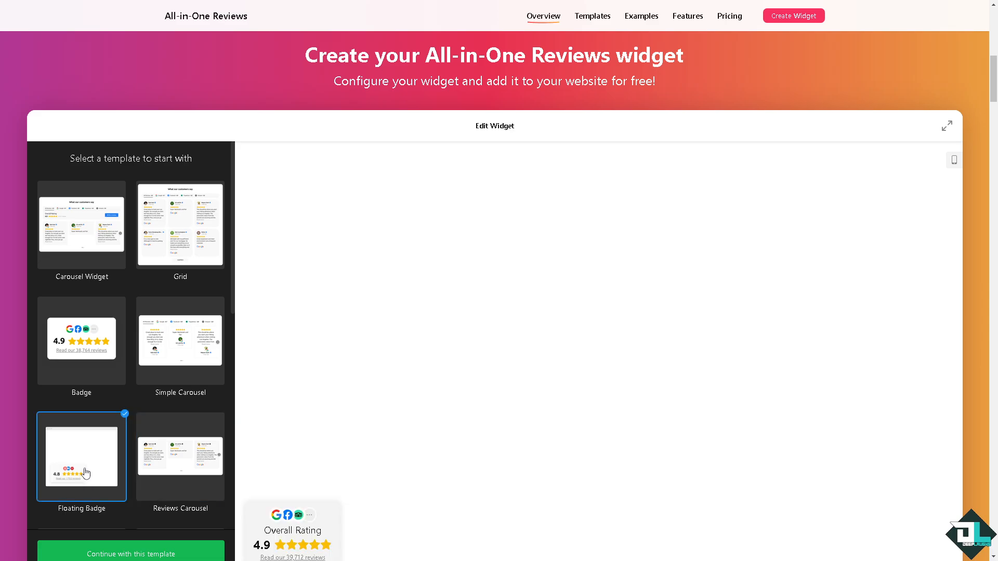
left_click(194, 220)
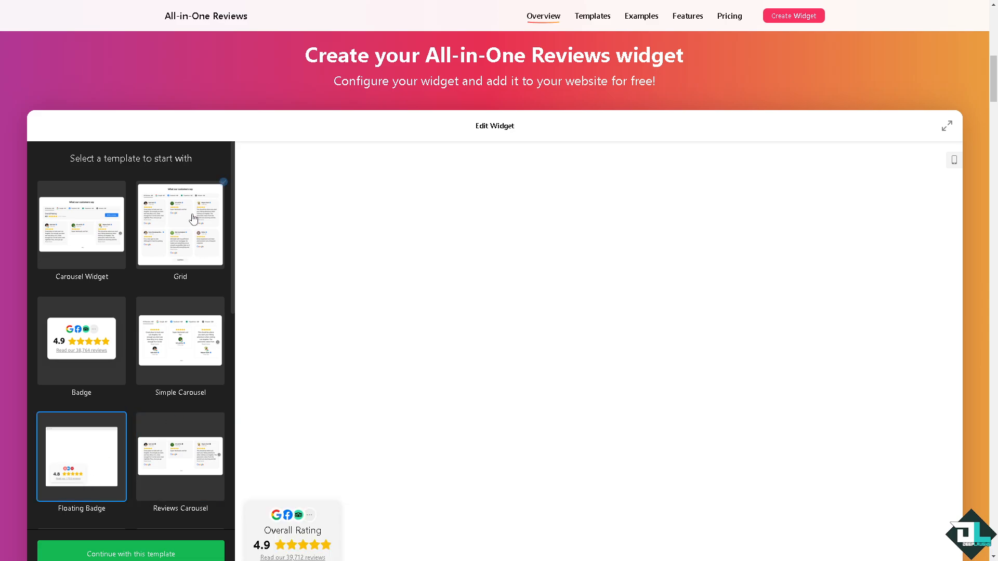
left_click(87, 457)
Choose the Dark Carousel template for the All-in-One Reviews widget and continue to its review source setup
scroll(122, 461, "down", 1)
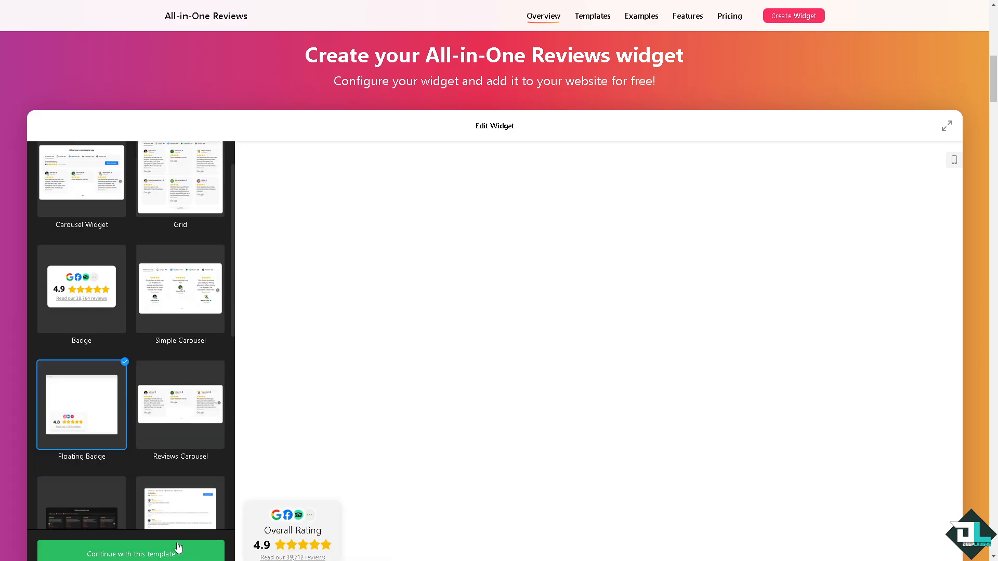
scroll(125, 504, "down", 2)
left_click(88, 424)
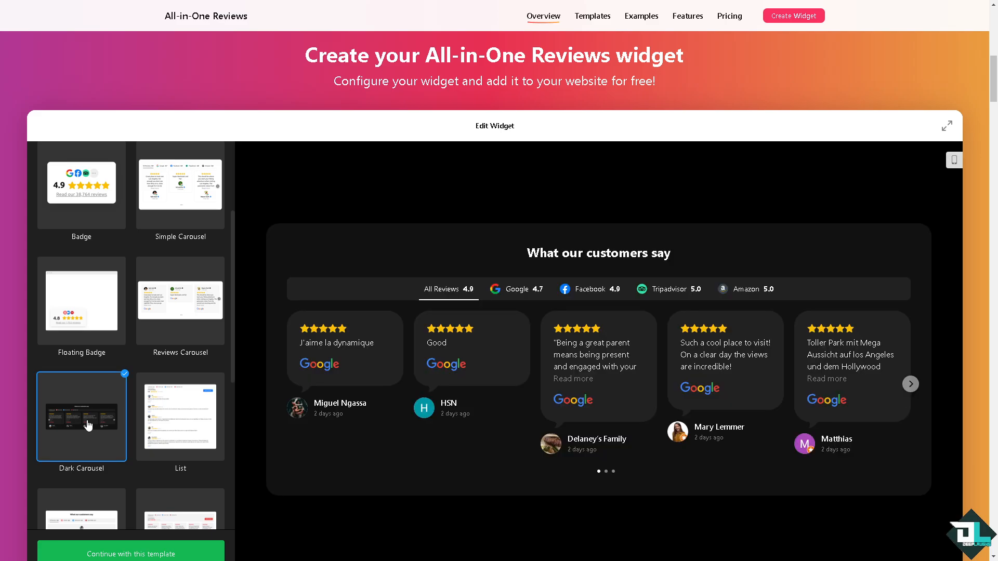
left_click(172, 554)
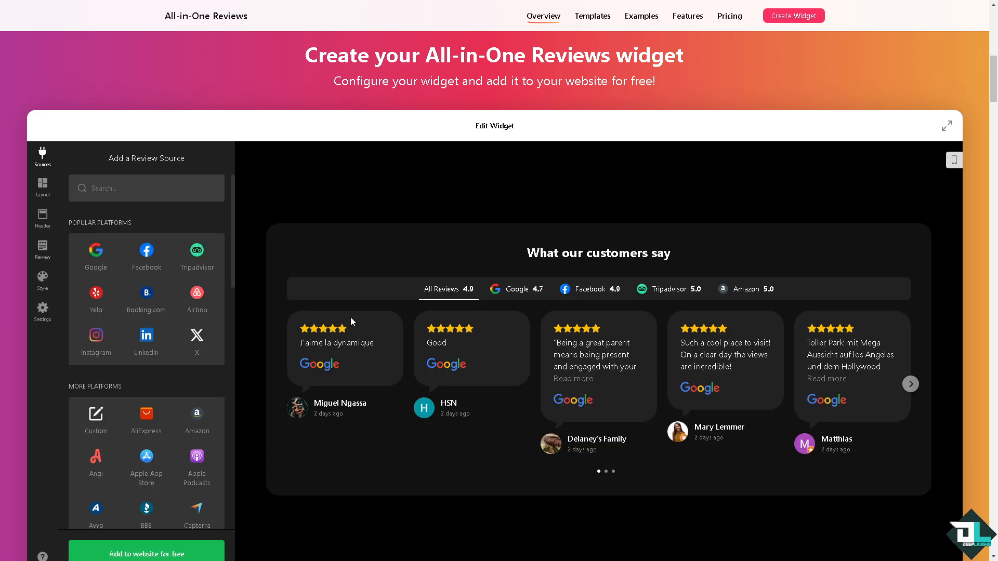